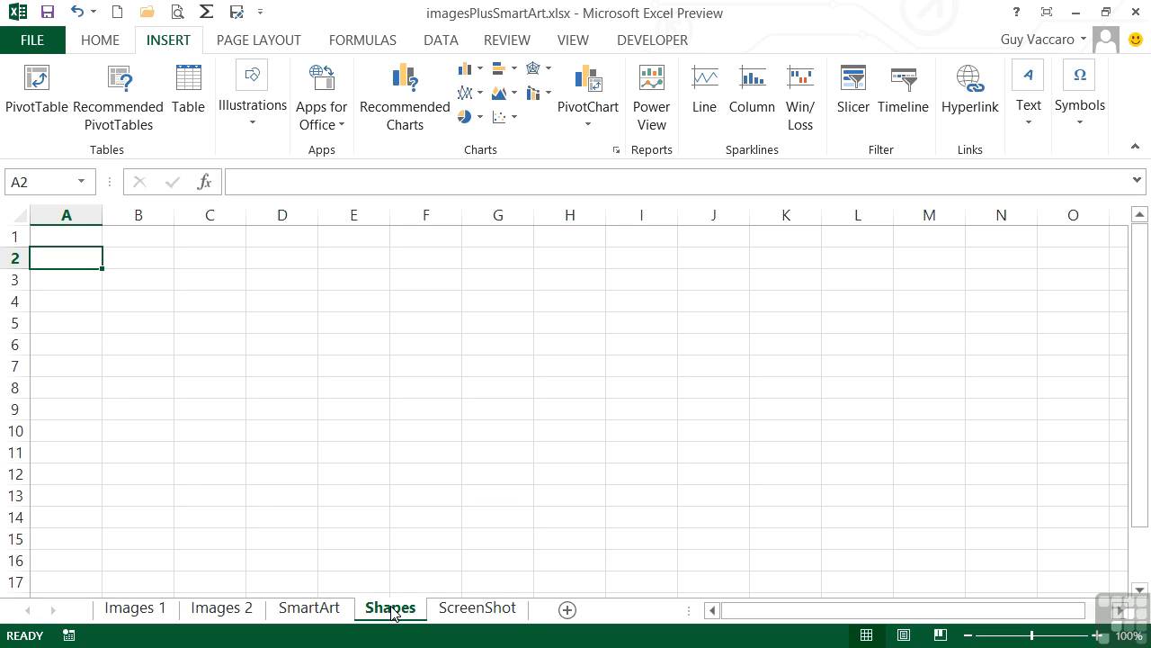
# Insert a rectangle shape about 1.28" high and 2.29" wide, spanning from cell C3 to column G, row 9.
pyautogui.click(254, 124)
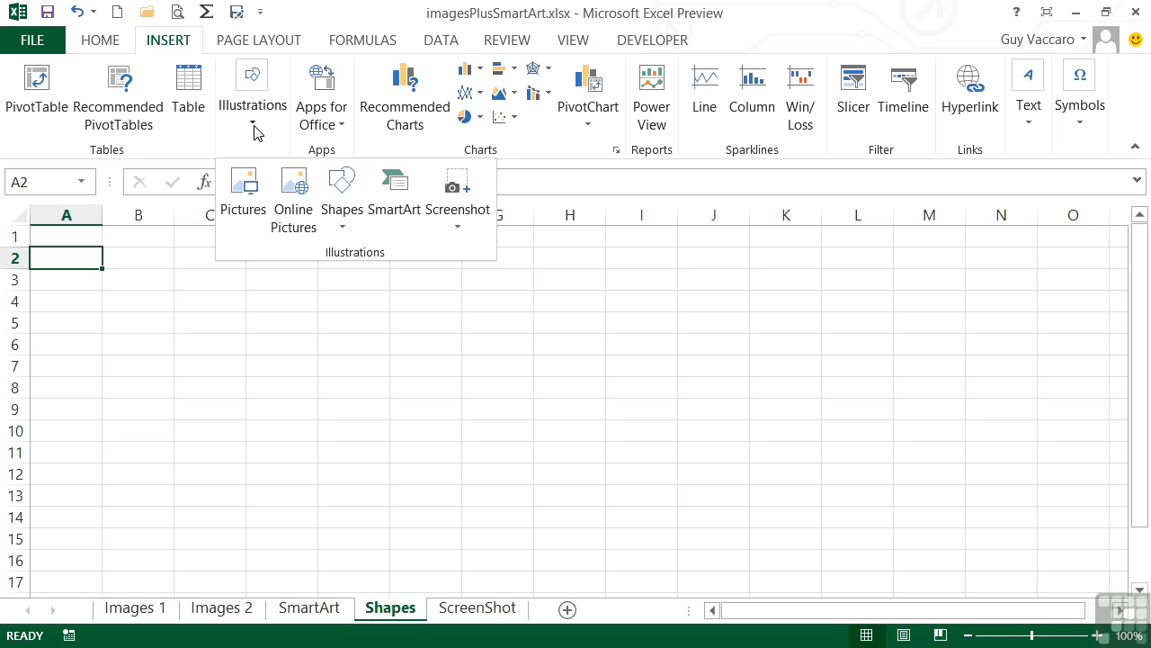
pyautogui.click(346, 232)
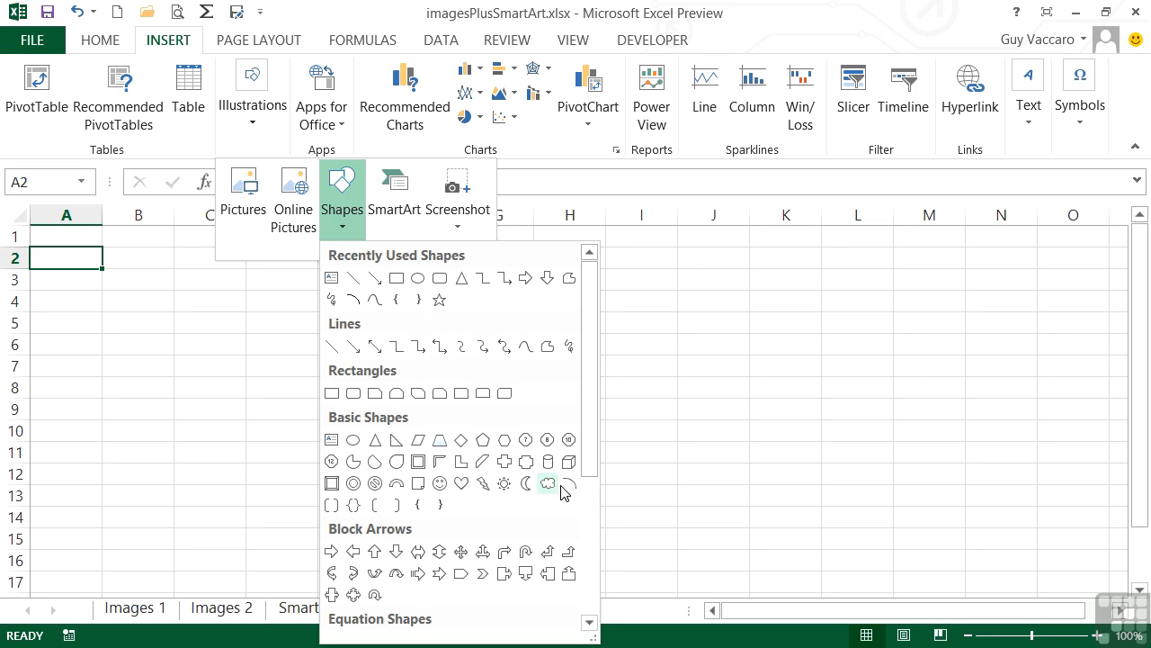
pyautogui.moveTo(591, 474); pyautogui.dragTo(591, 555)
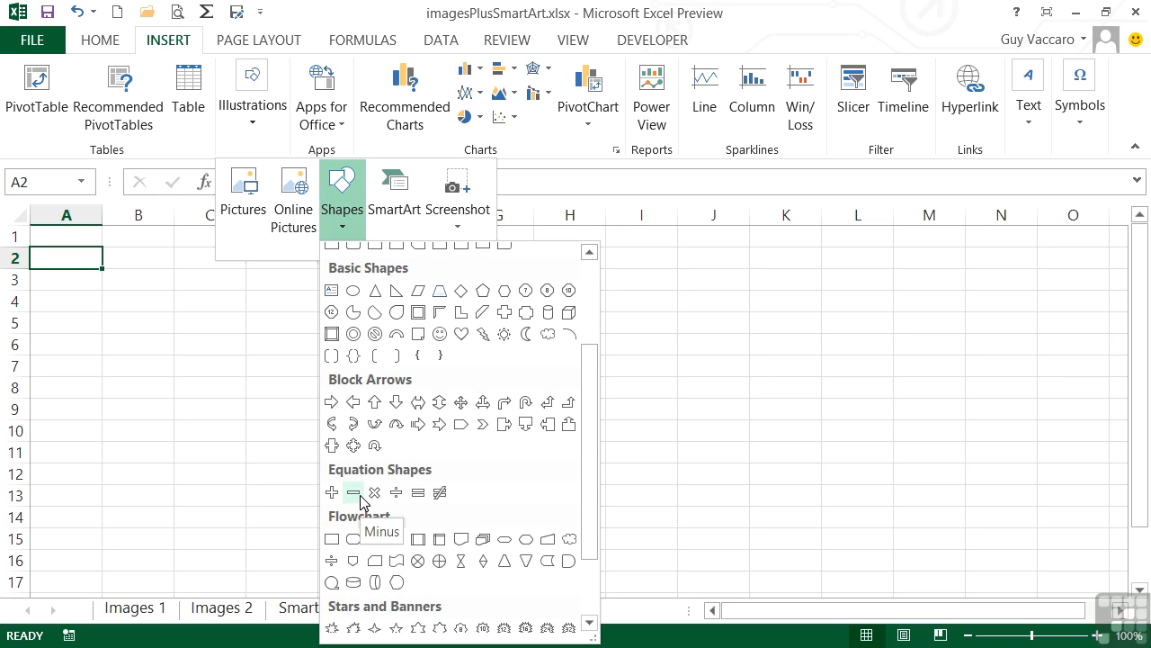
pyautogui.moveTo(592, 554); pyautogui.dragTo(587, 620)
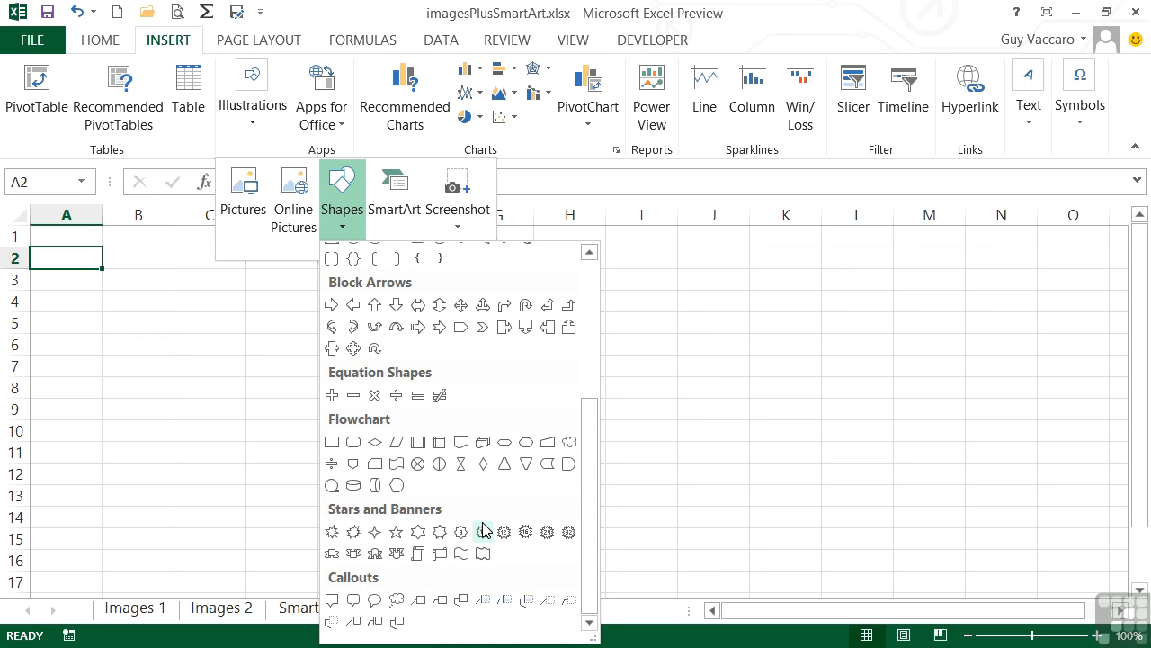
pyautogui.moveTo(588, 594); pyautogui.dragTo(582, 431)
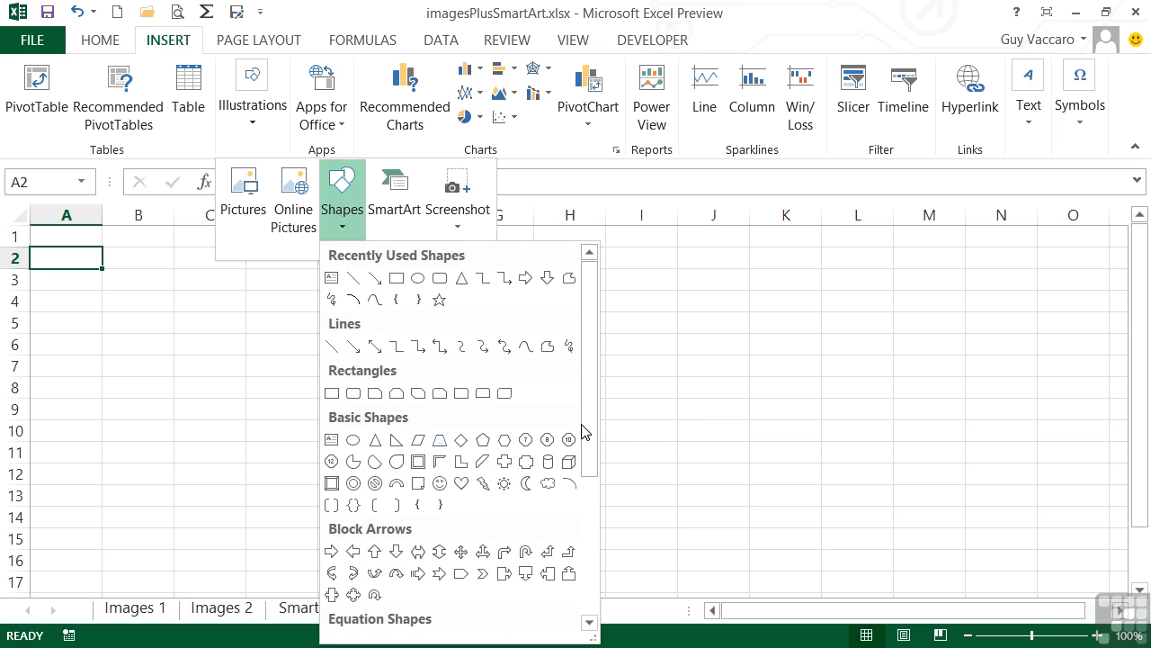
pyautogui.click(330, 393)
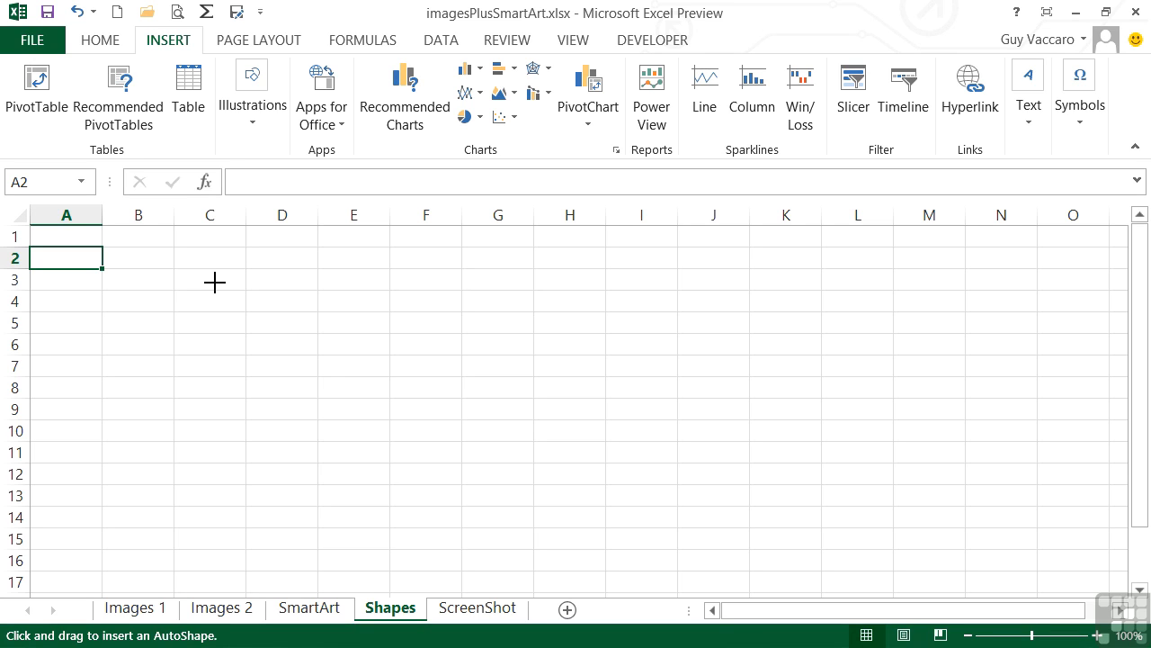
pyautogui.moveTo(215, 282)
pyautogui.mouseDown()
pyautogui.moveTo(234, 319)
pyautogui.moveTo(293, 360)
pyautogui.moveTo(398, 411)
pyautogui.moveTo(453, 419)
pyautogui.moveTo(496, 409)
pyautogui.moveTo(501, 450)
pyautogui.moveTo(602, 501)
pyautogui.moveTo(484, 439)
pyautogui.moveTo(465, 412)
pyautogui.moveTo(462, 420)
pyautogui.mouseUp()
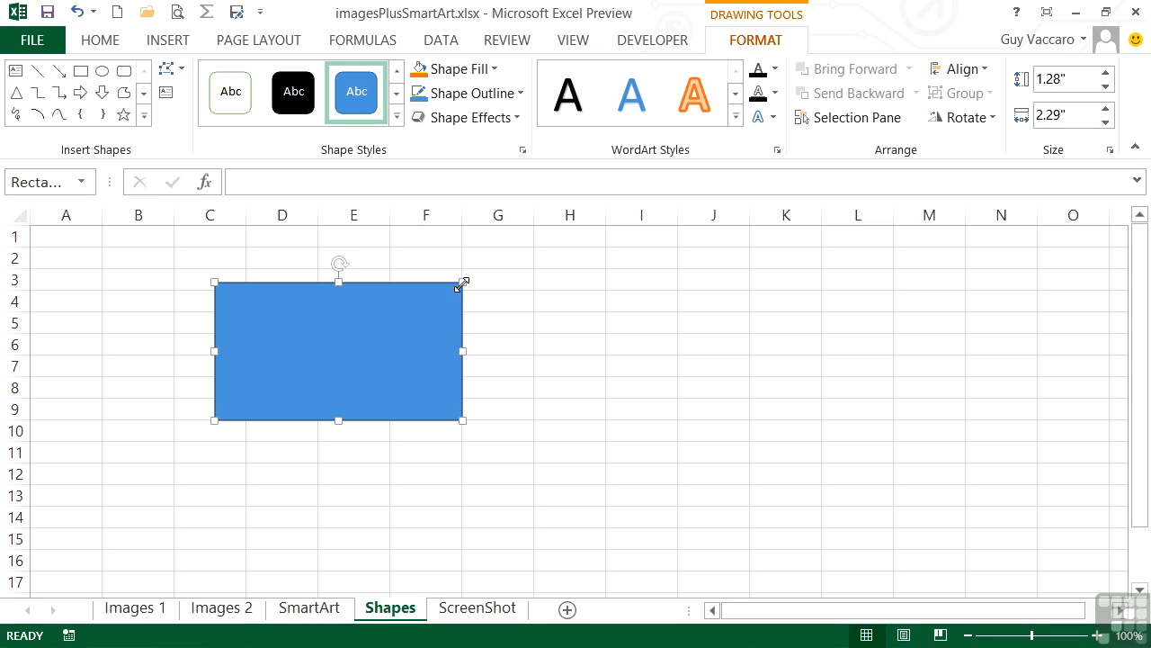
# Resize the rectangle to about 1.2" high and 2.4" wide and deselect it.
pyautogui.moveTo(463, 283); pyautogui.dragTo(417, 288)
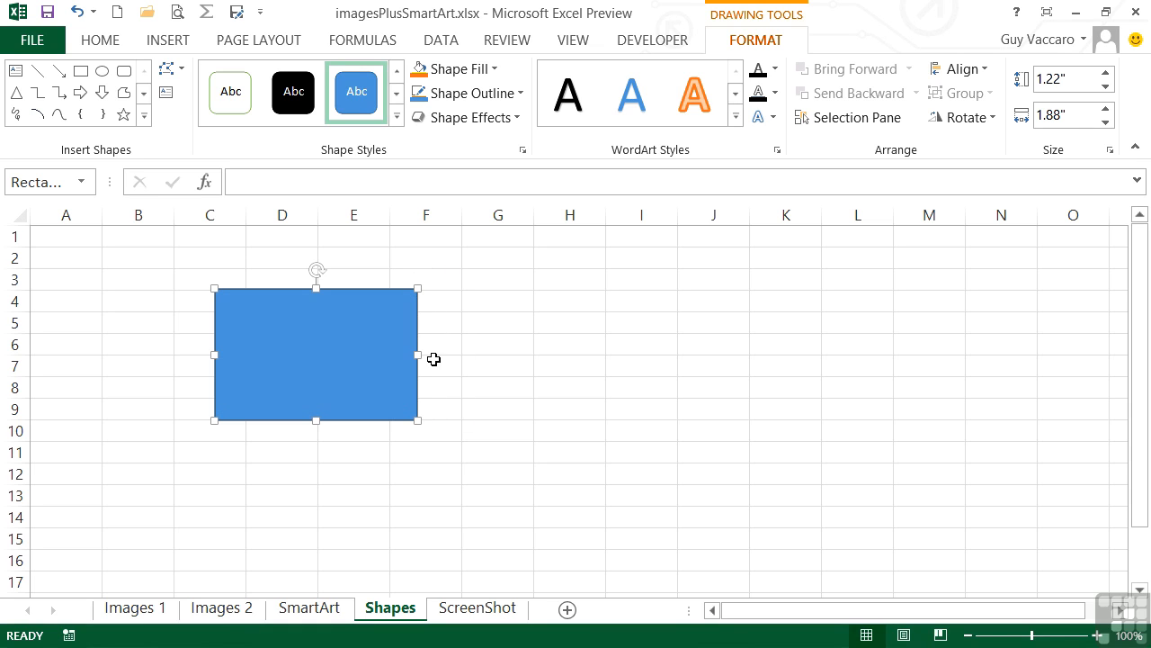
pyautogui.moveTo(418, 356); pyautogui.dragTo(476, 357)
pyautogui.moveTo(344, 286)
pyautogui.mouseDown()
pyautogui.moveTo(339, 342)
pyautogui.moveTo(337, 289)
pyautogui.mouseUp()
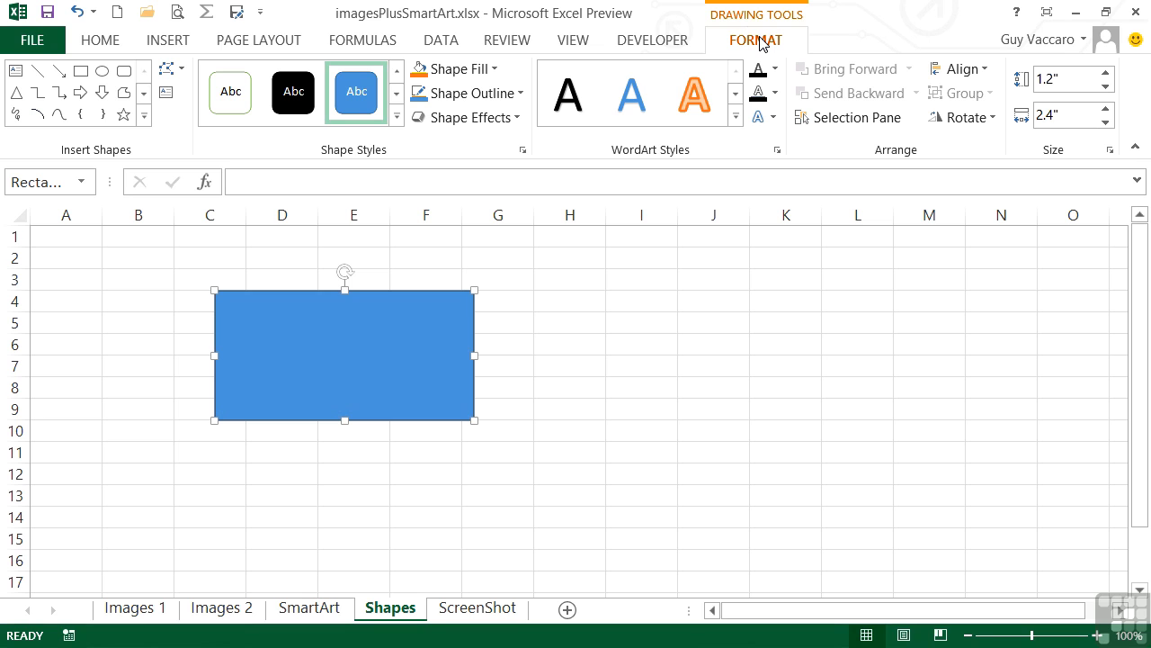
pyautogui.click(634, 337)
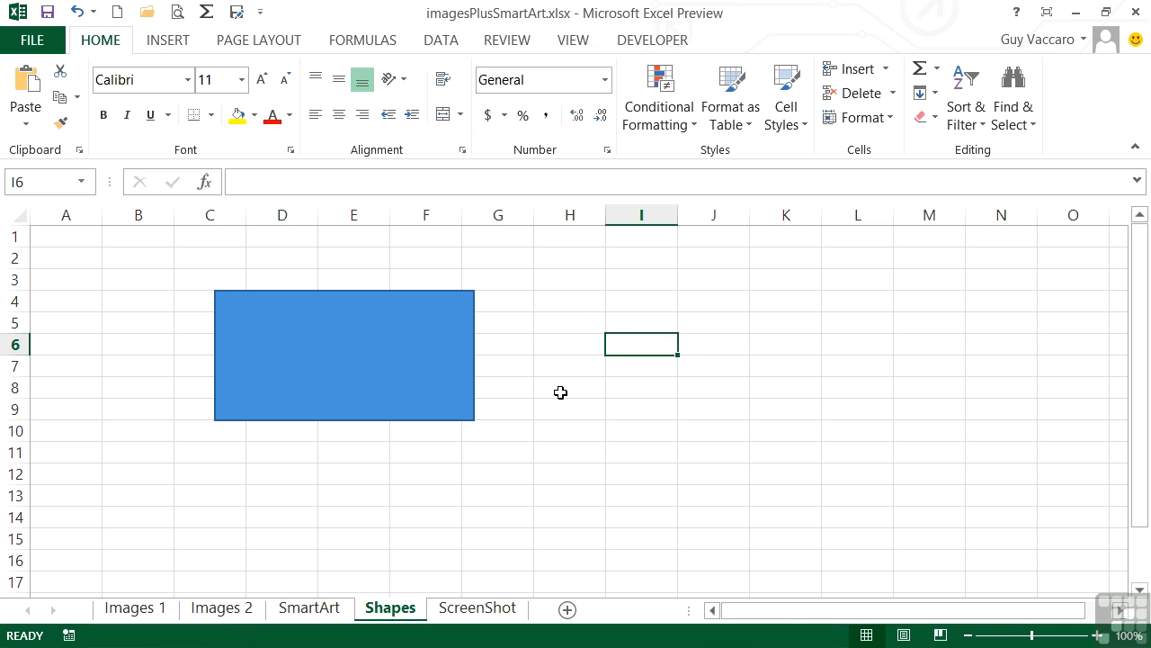
pyautogui.click(393, 357)
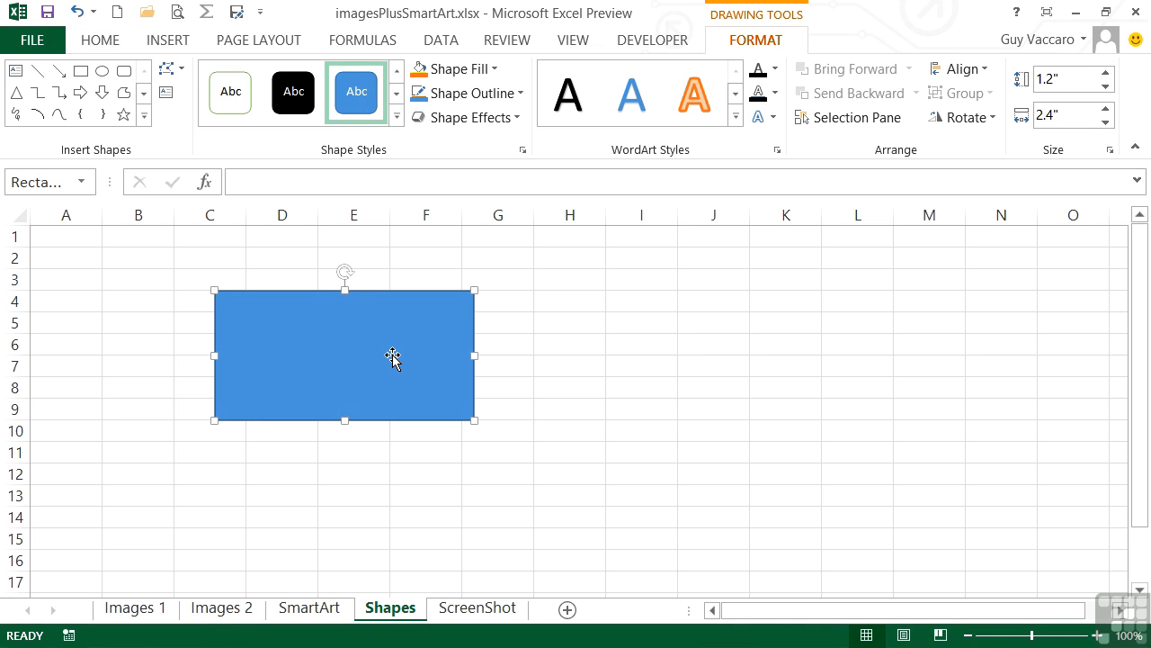
pyautogui.click(578, 321)
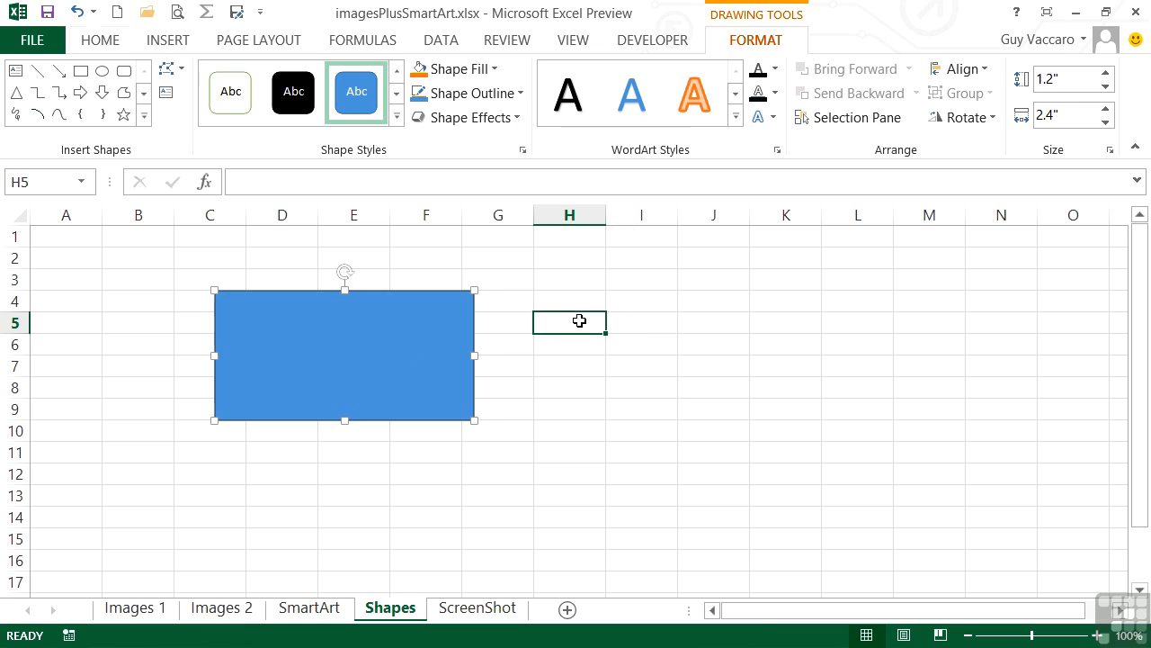
# Insert a smiley face shape about 1.7" high and 2.12" wide to the right of the rectangle, starting at cell I3.
pyautogui.click(177, 46)
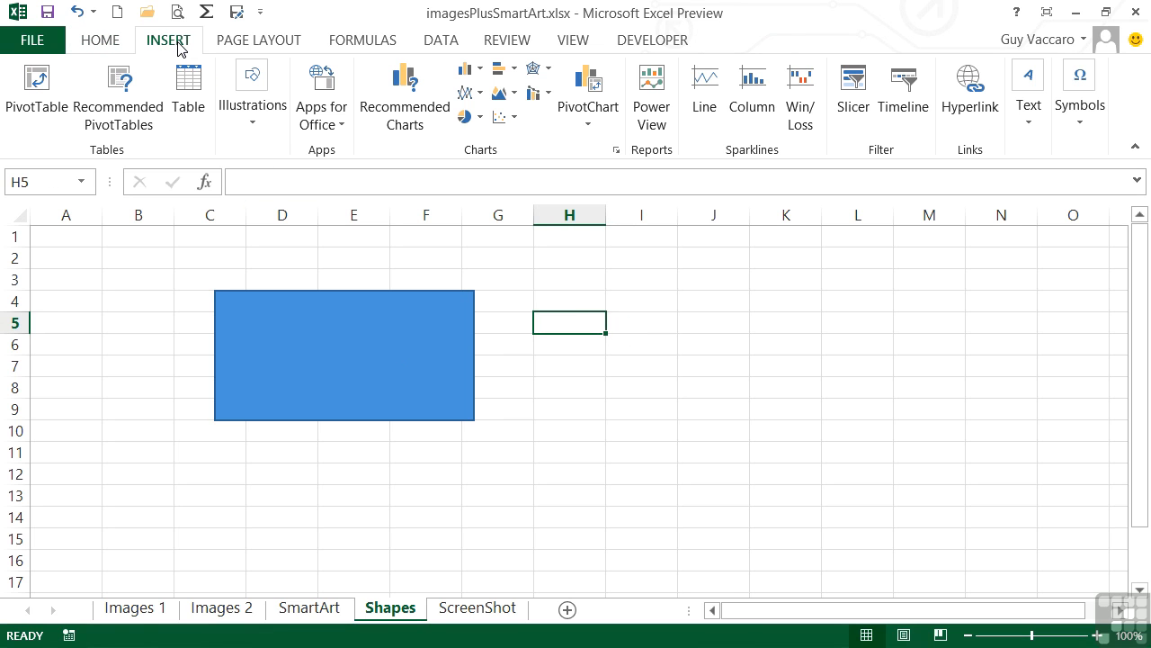
pyautogui.click(257, 140)
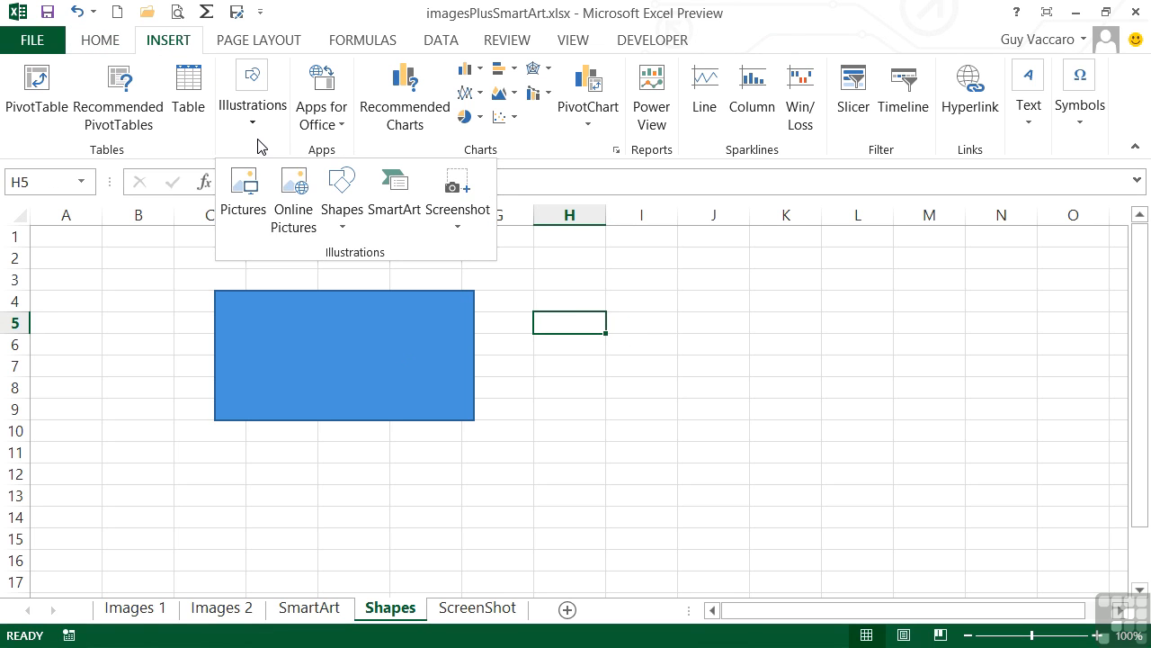
pyautogui.click(343, 225)
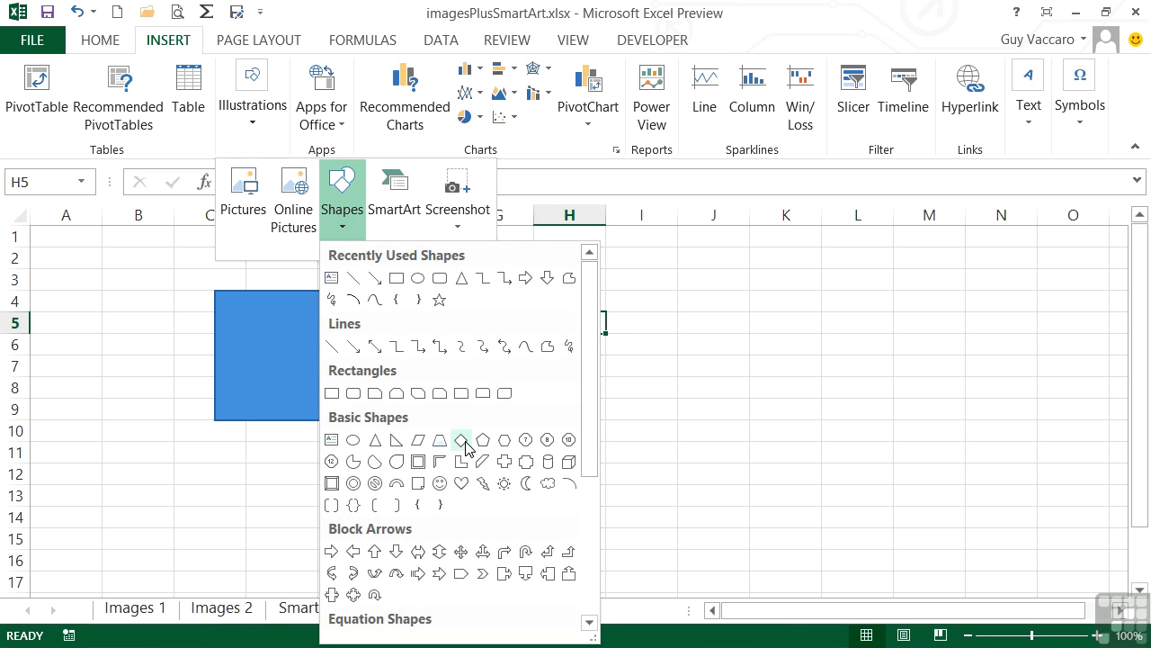
pyautogui.click(439, 484)
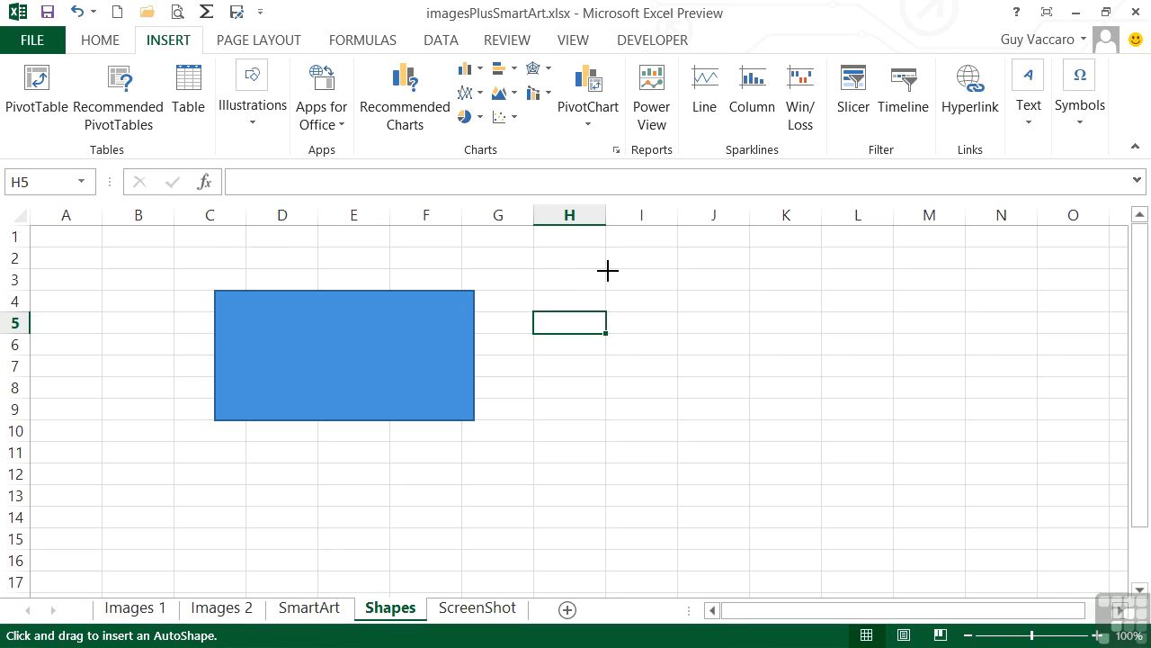
pyautogui.moveTo(608, 271)
pyautogui.mouseDown()
pyautogui.moveTo(704, 401)
pyautogui.moveTo(772, 398)
pyautogui.moveTo(822, 422)
pyautogui.moveTo(753, 414)
pyautogui.moveTo(766, 447)
pyautogui.moveTo(854, 444)
pyautogui.moveTo(909, 349)
pyautogui.moveTo(860, 393)
pyautogui.moveTo(640, 422)
pyautogui.moveTo(836, 454)
pyautogui.mouseUp()
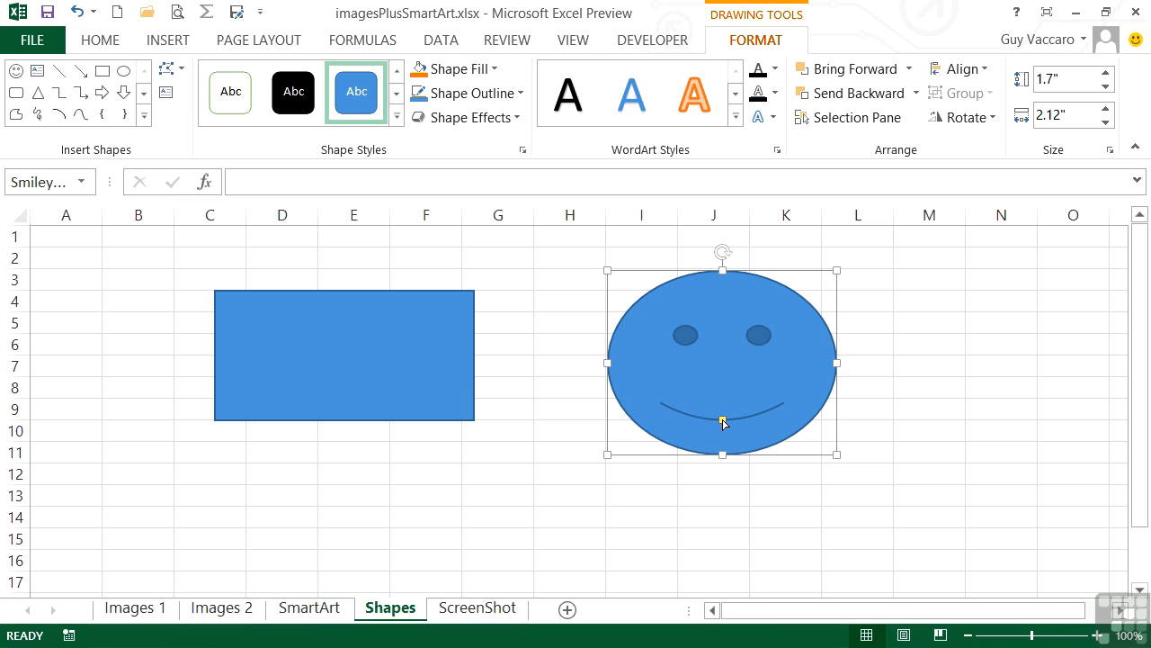
# Bend the smiley face's mouth into a frown and reshape it back into a slight smile.
pyautogui.moveTo(723, 419); pyautogui.dragTo(725, 391)
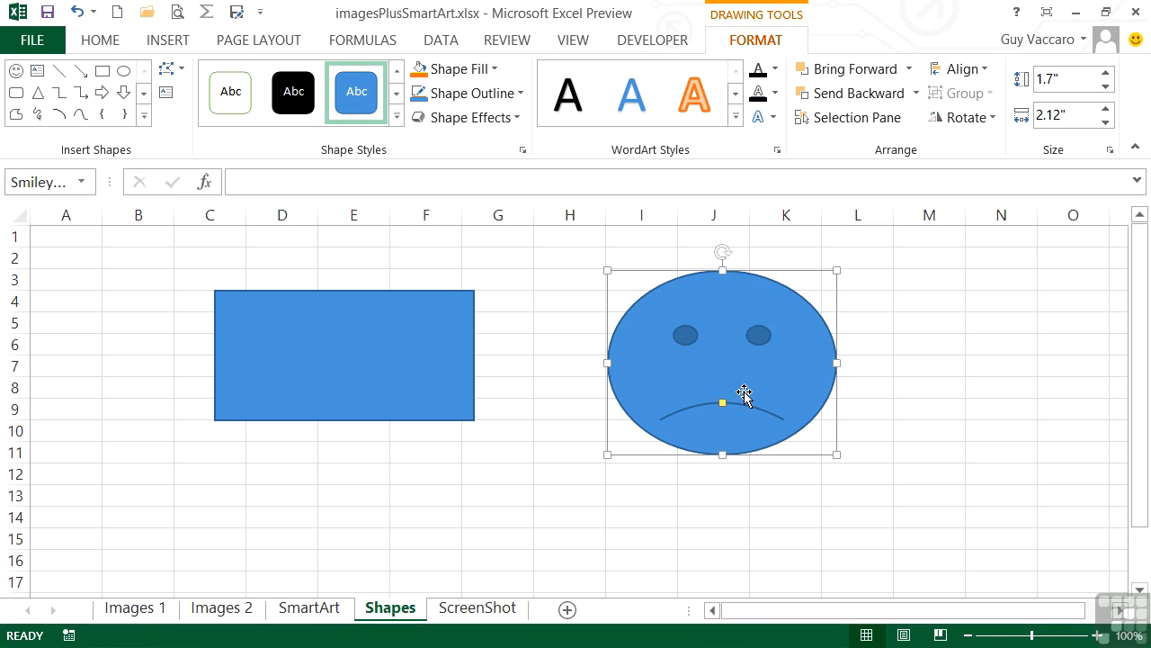
pyautogui.click(929, 404)
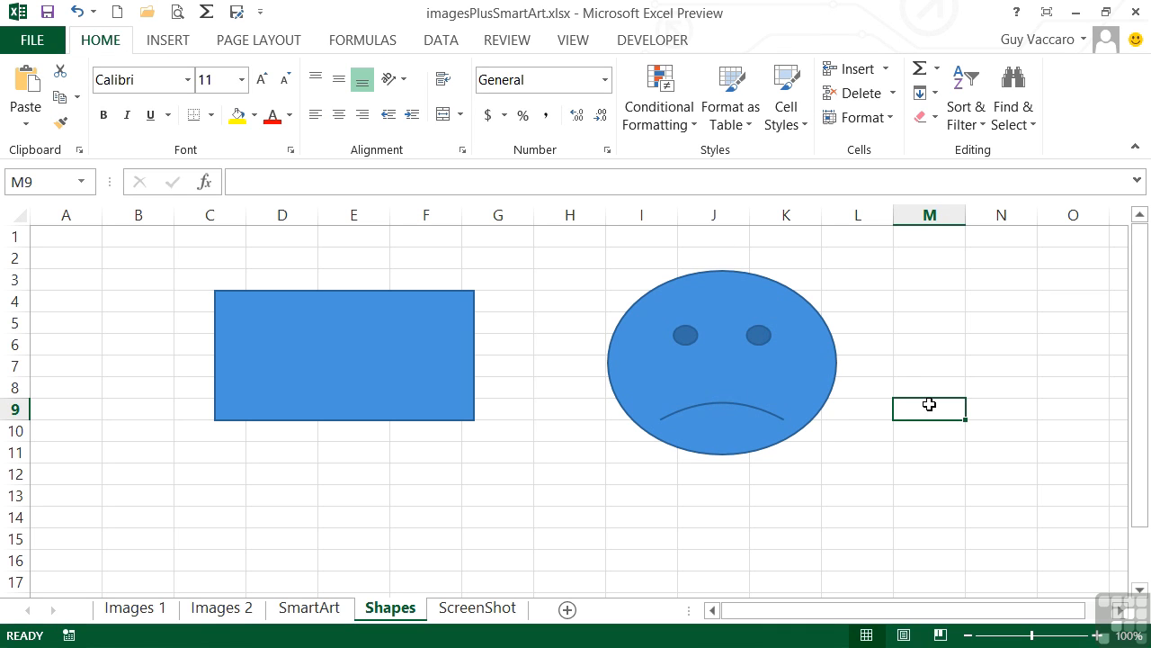
pyautogui.click(814, 378)
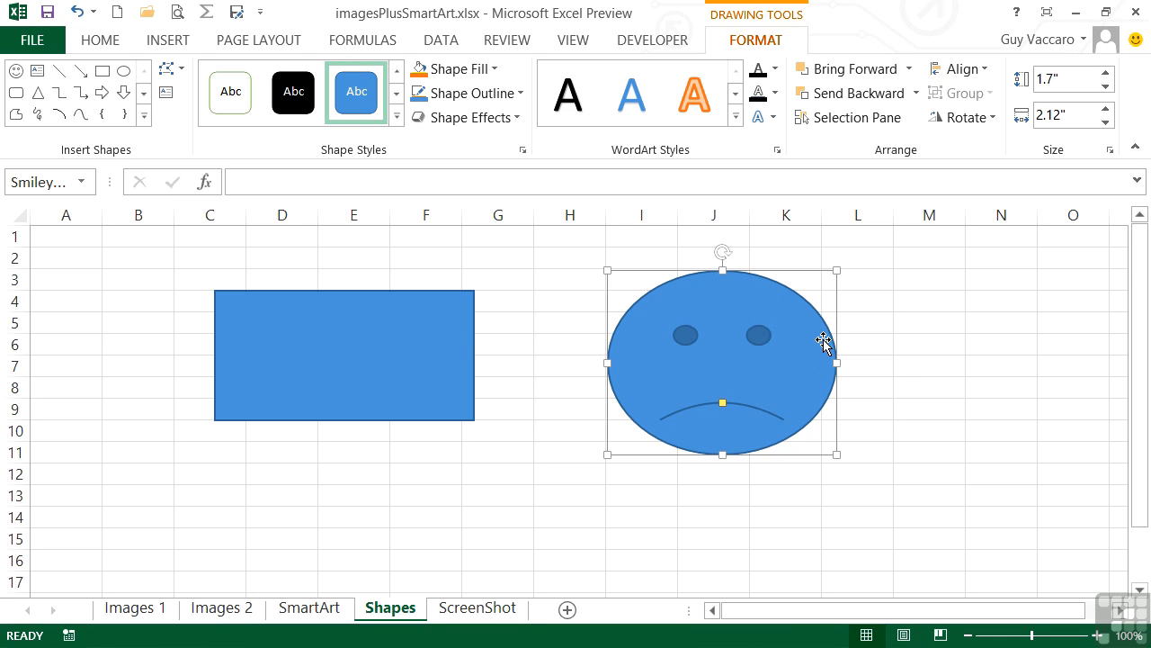
pyautogui.moveTo(722, 403); pyautogui.dragTo(725, 420)
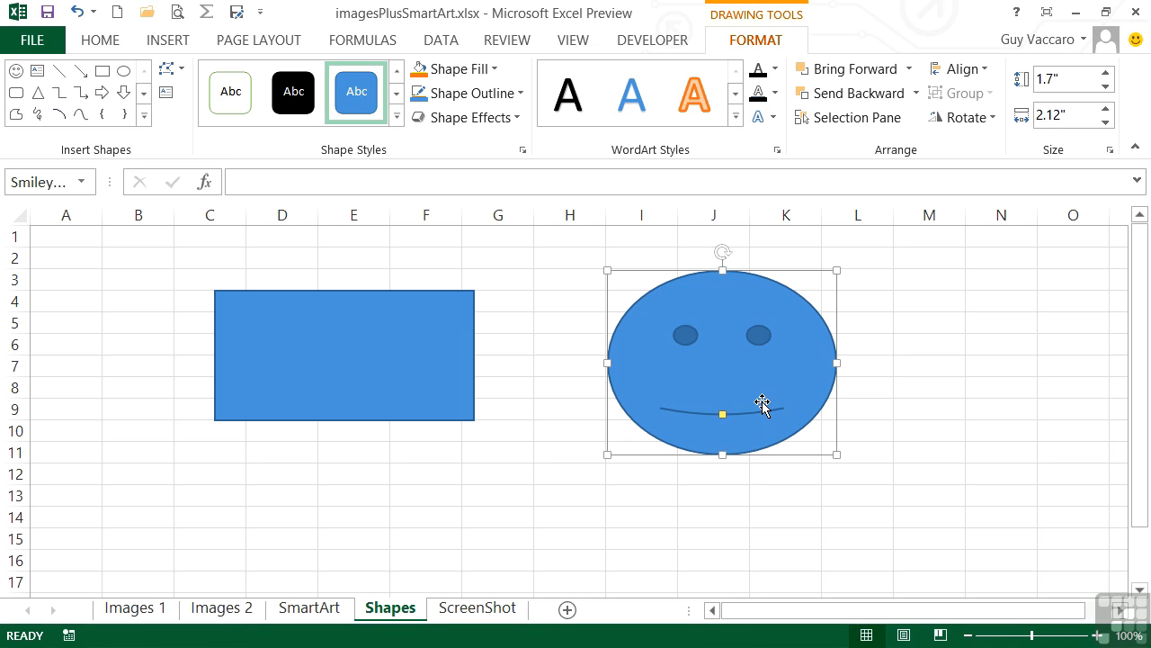
pyautogui.click(862, 428)
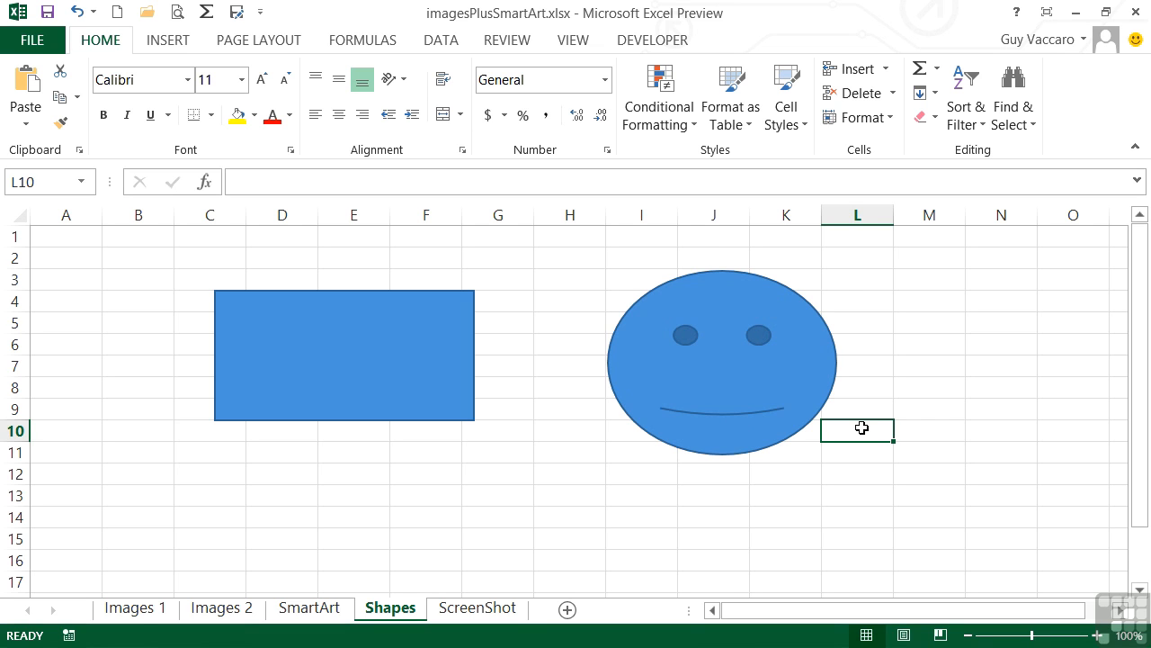
# Insert a rectangular callout about 1.31" high and 1.59" wide to the right of the smiley face, starting at cell M3.
pyautogui.click(169, 45)
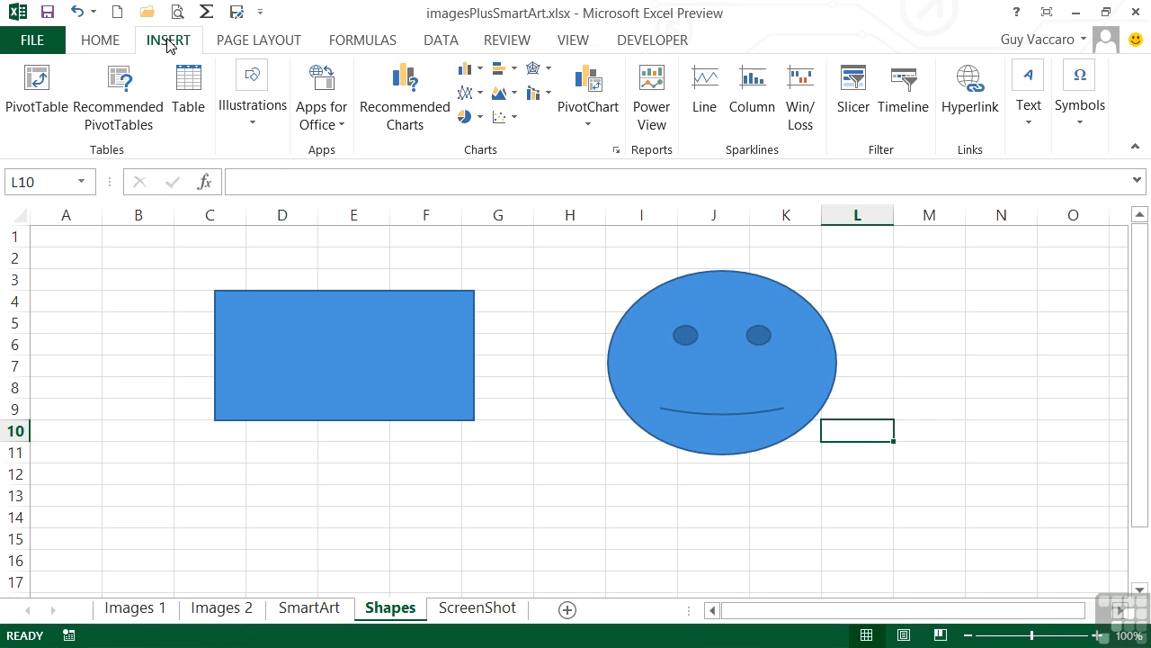
pyautogui.click(254, 131)
pyautogui.click(342, 189)
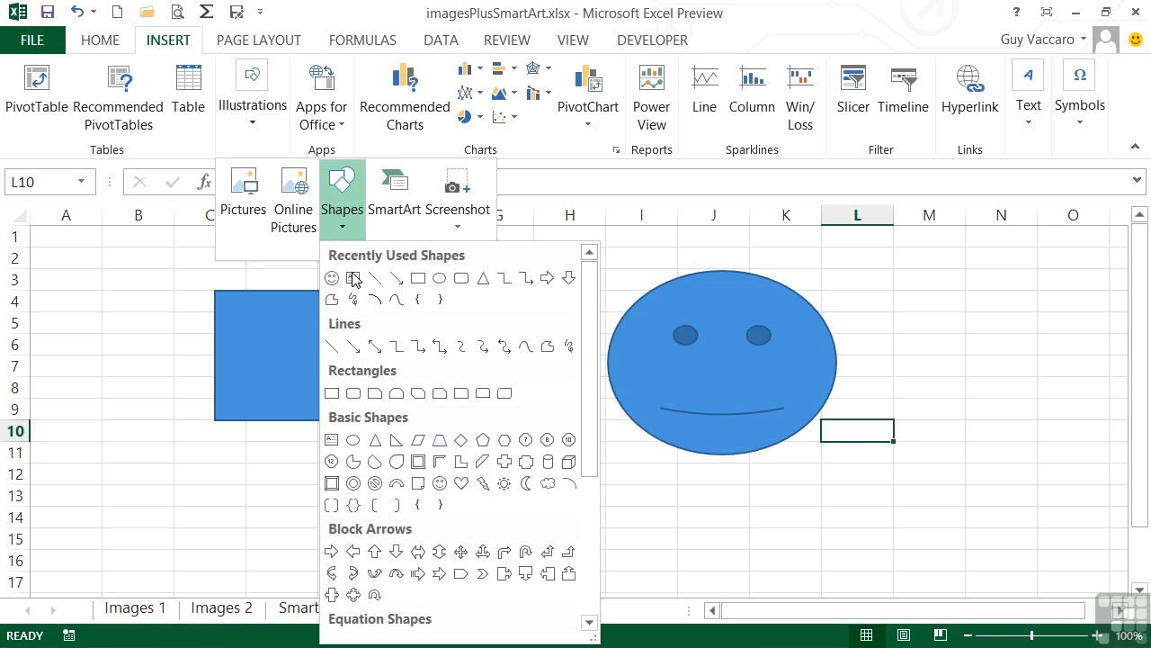
pyautogui.scroll(-3, 591, 519)
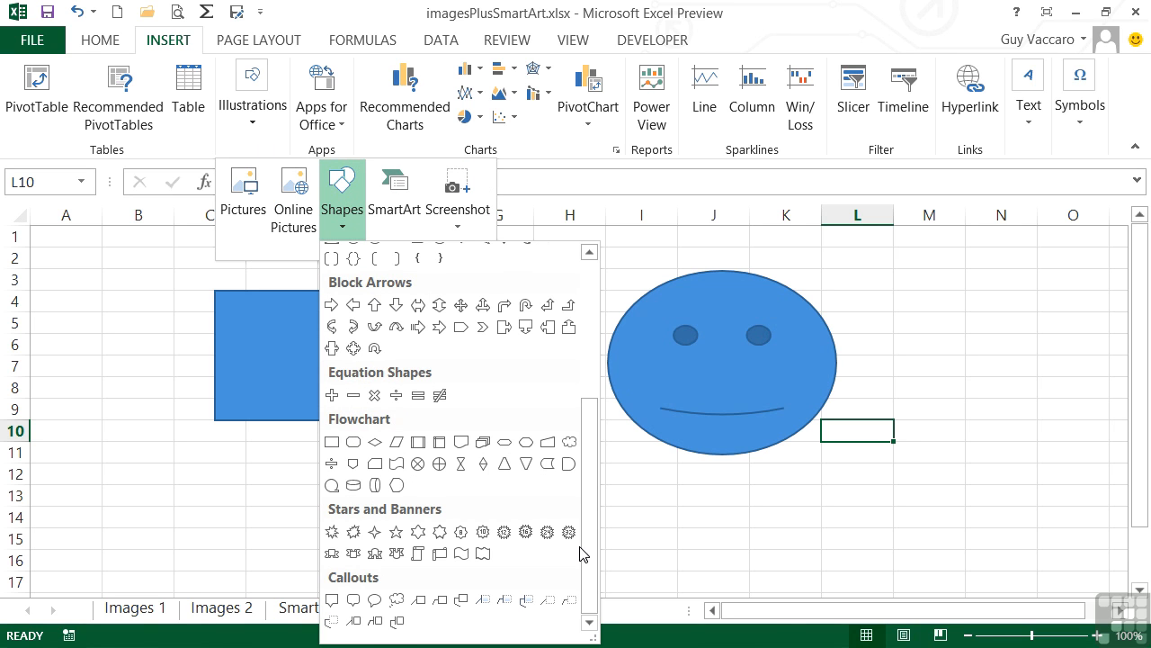
pyautogui.click(339, 599)
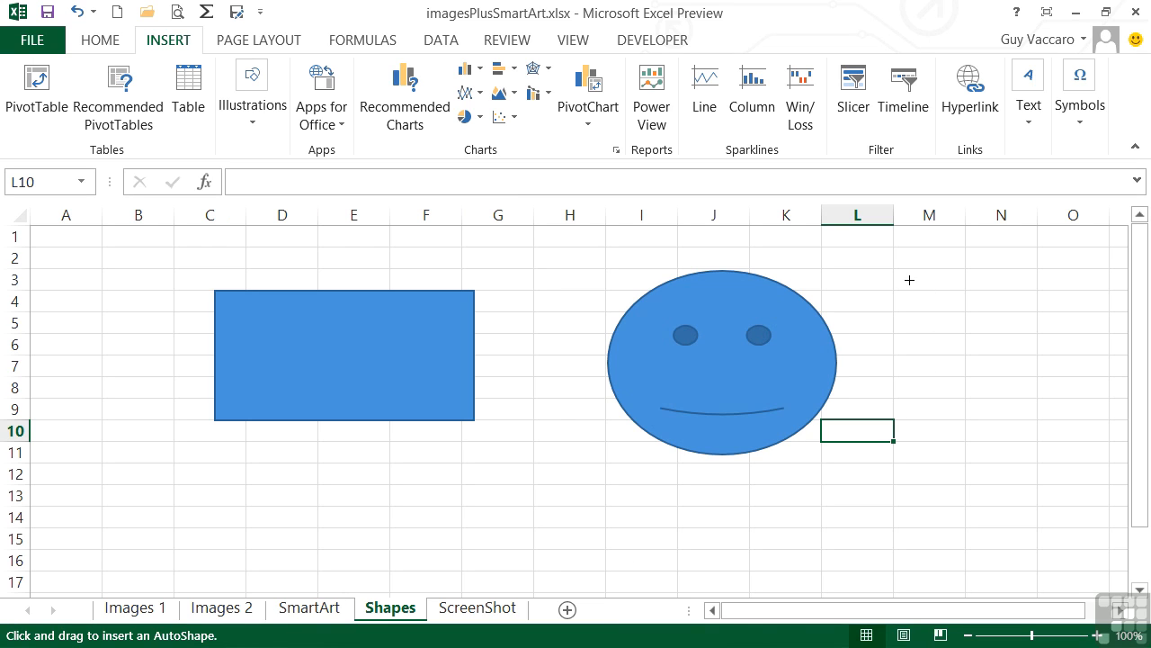
pyautogui.moveTo(906, 274)
pyautogui.mouseDown()
pyautogui.moveTo(971, 357)
pyautogui.moveTo(1013, 391)
pyautogui.moveTo(1078, 414)
pyautogui.mouseUp()
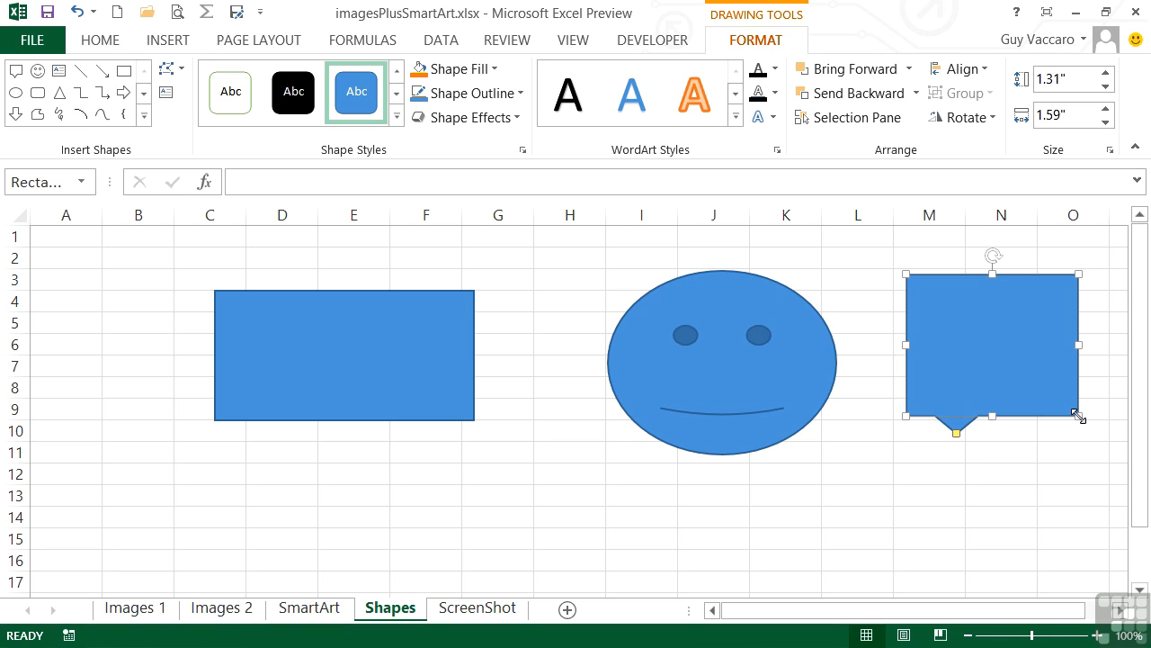
# Add the text "This is amazing!!" to the rectangular callout.
pyautogui.rightClick(1003, 337)
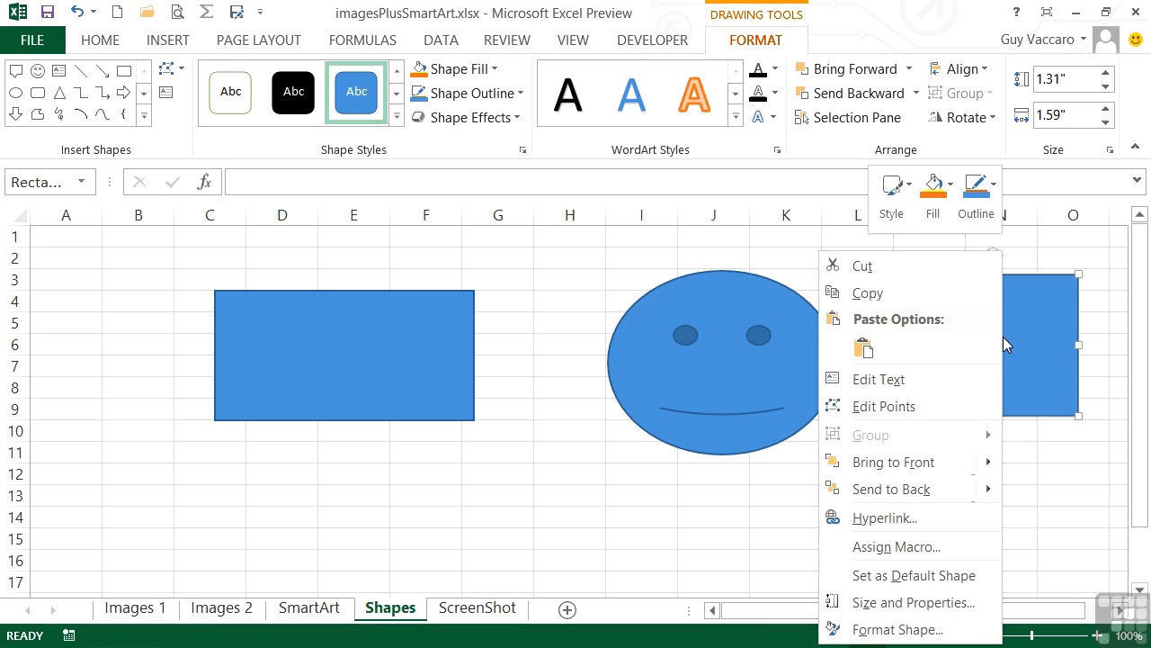
pyautogui.click(911, 381)
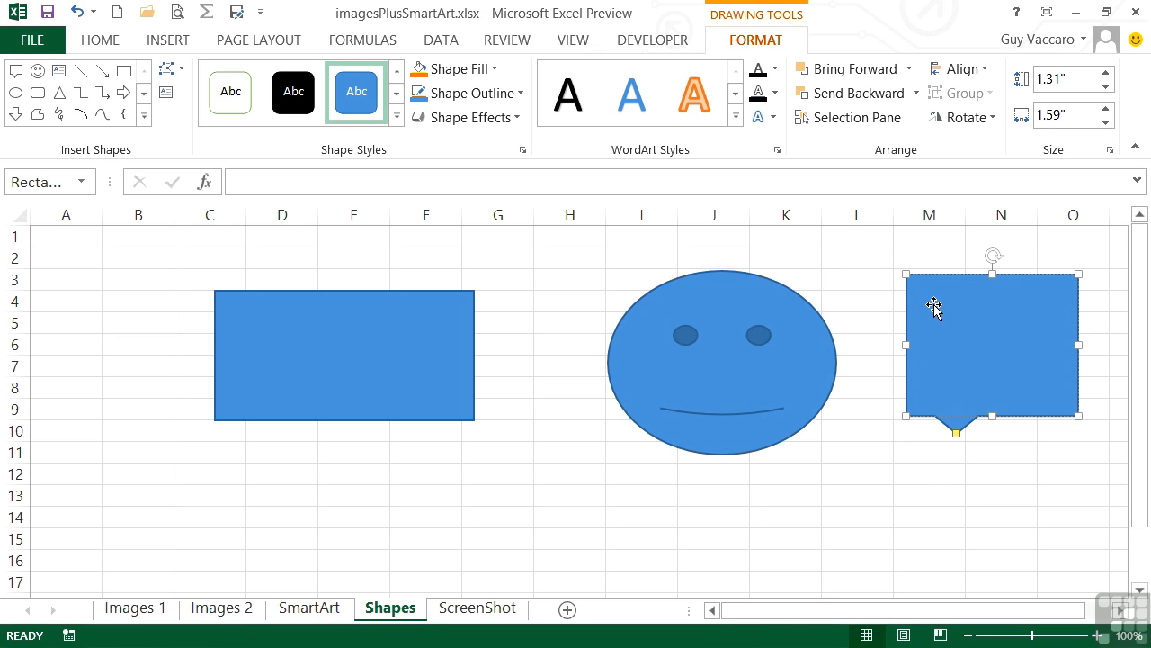
pyautogui.write('This is amazing!!')
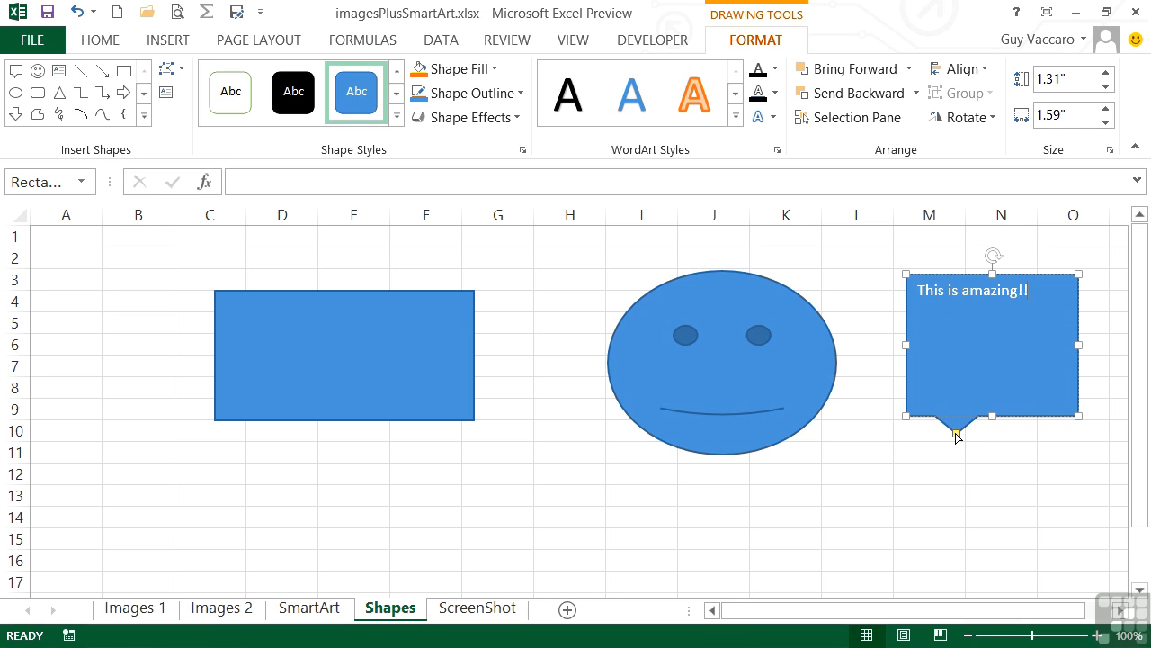
# Point the callout's tail at the smiley face's lower-right edge and shorten the callout box to fit its single line of text.
pyautogui.moveTo(957, 435); pyautogui.dragTo(818, 437)
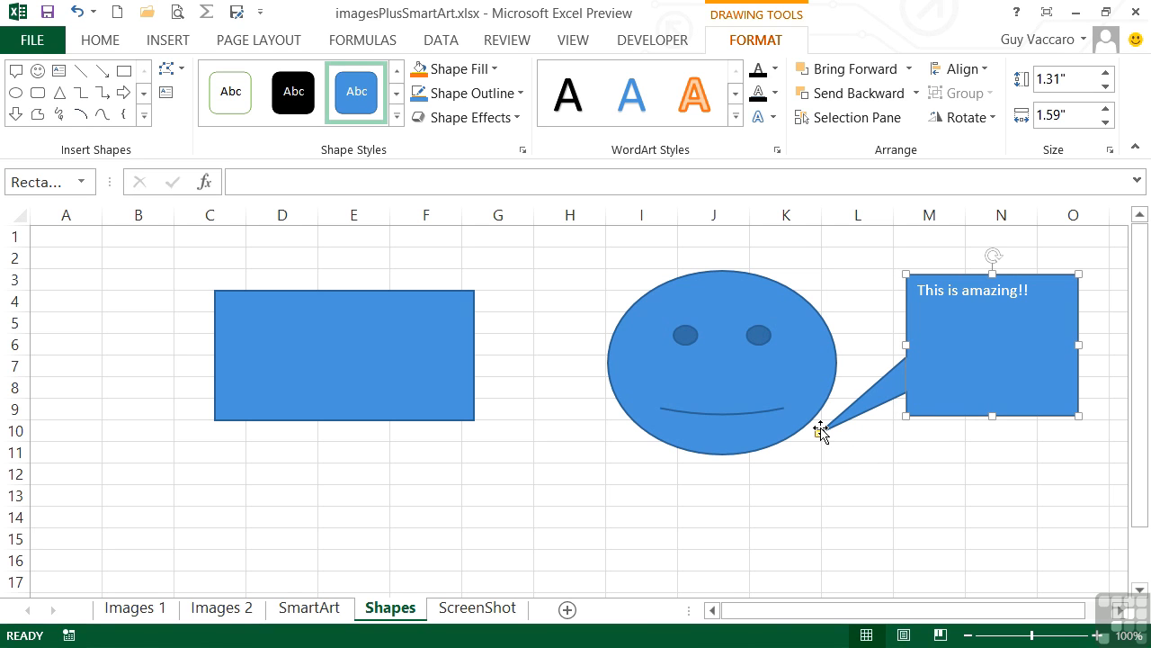
pyautogui.click(1015, 428)
pyautogui.click(992, 412)
pyautogui.moveTo(990, 401); pyautogui.dragTo(992, 319)
pyautogui.moveTo(818, 324); pyautogui.dragTo(824, 417)
pyautogui.click(948, 429)
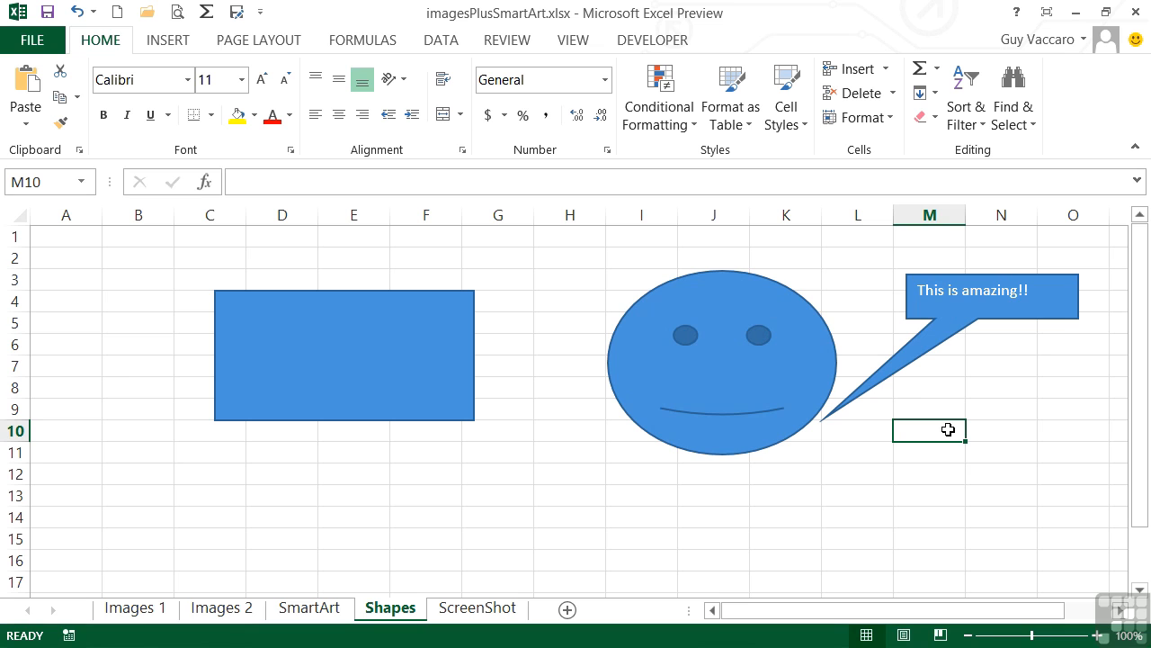
pyautogui.click(866, 392)
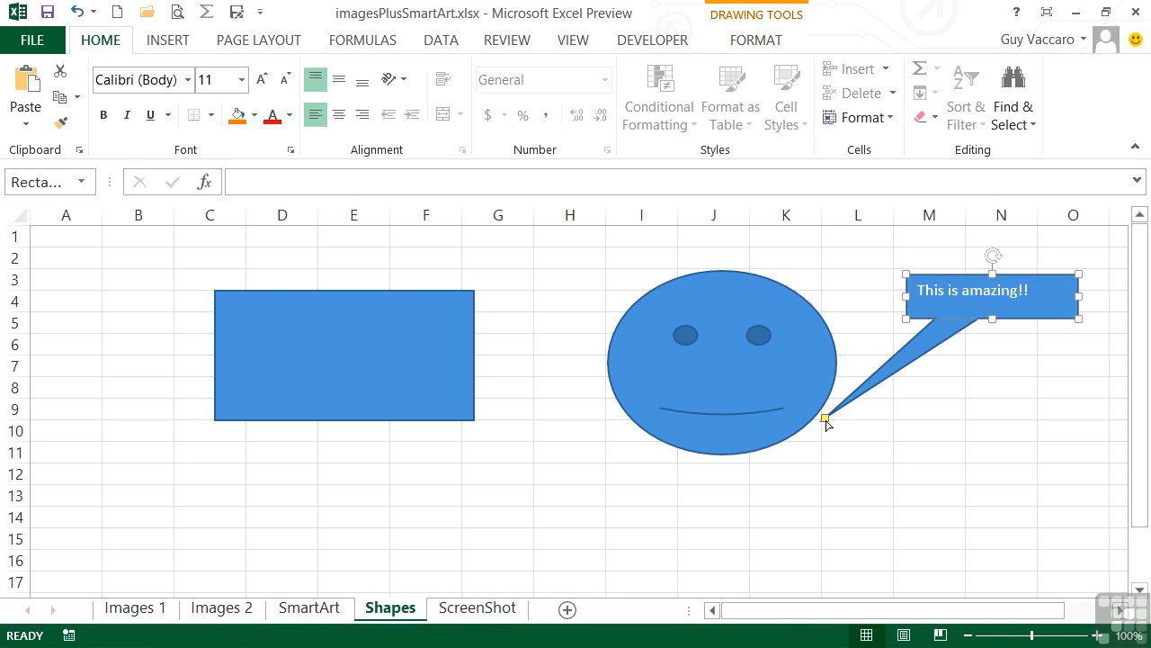
pyautogui.click(177, 40)
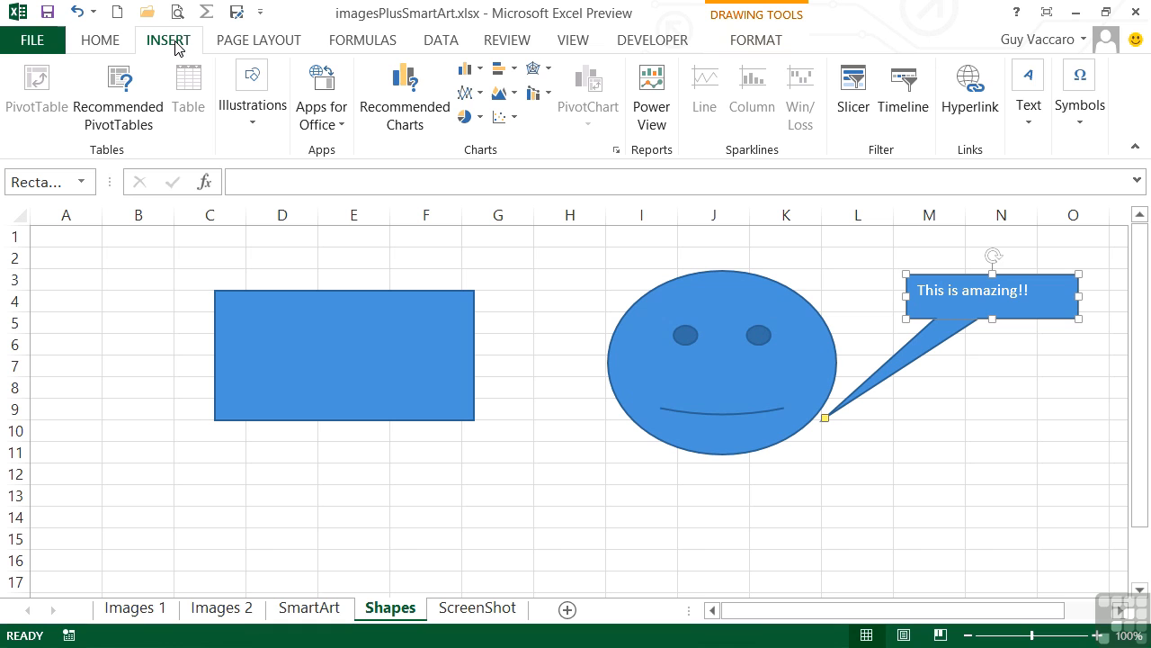
pyautogui.click(256, 128)
pyautogui.click(347, 224)
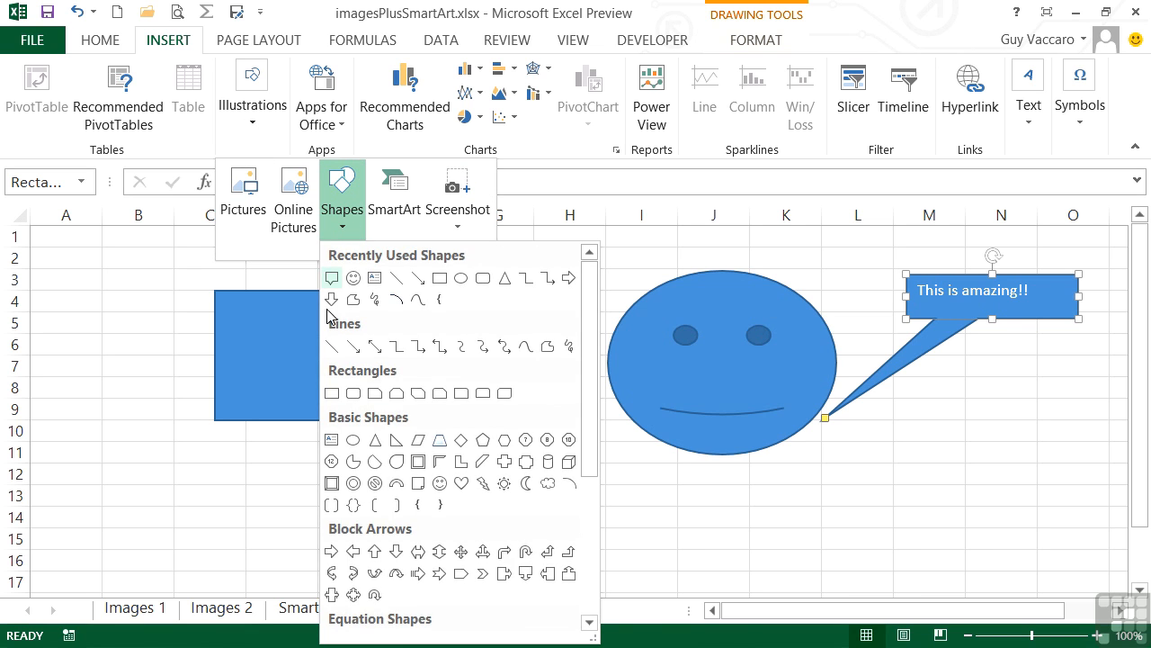
pyautogui.scroll(-3, 450, 489)
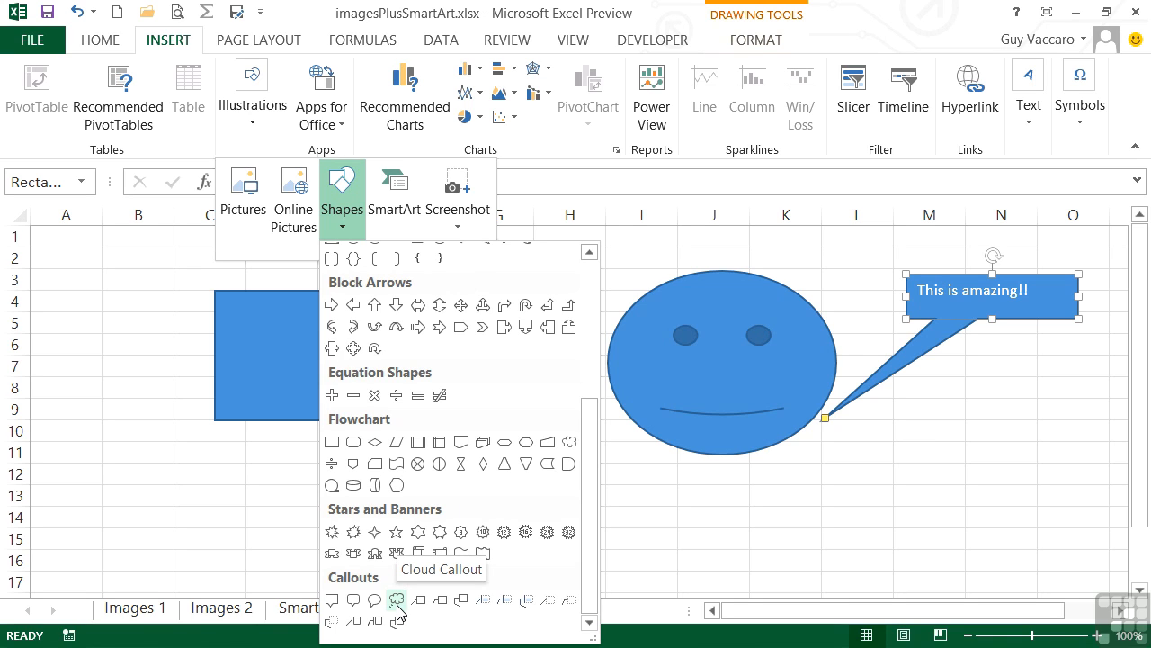
pyautogui.click(686, 547)
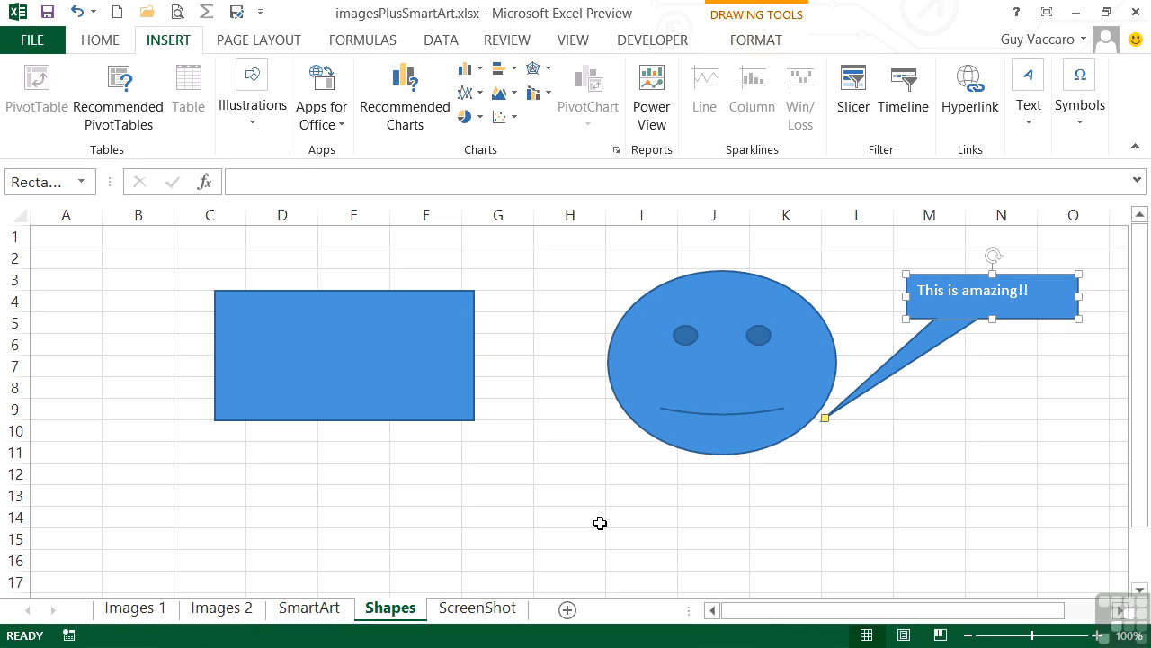
# Insert a screenshot of the Chapter 12 folder window on the ScreenShot worksheet and shrink it to about 2.53" high and 4.41" wide.
pyautogui.click(483, 617)
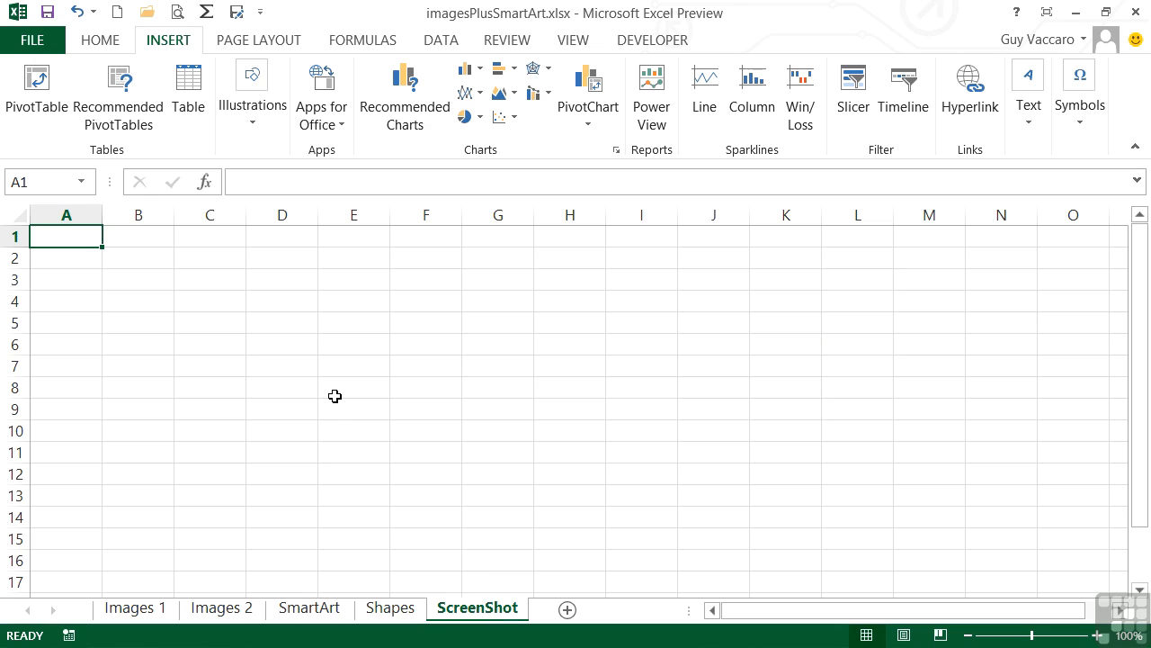
pyautogui.click(255, 127)
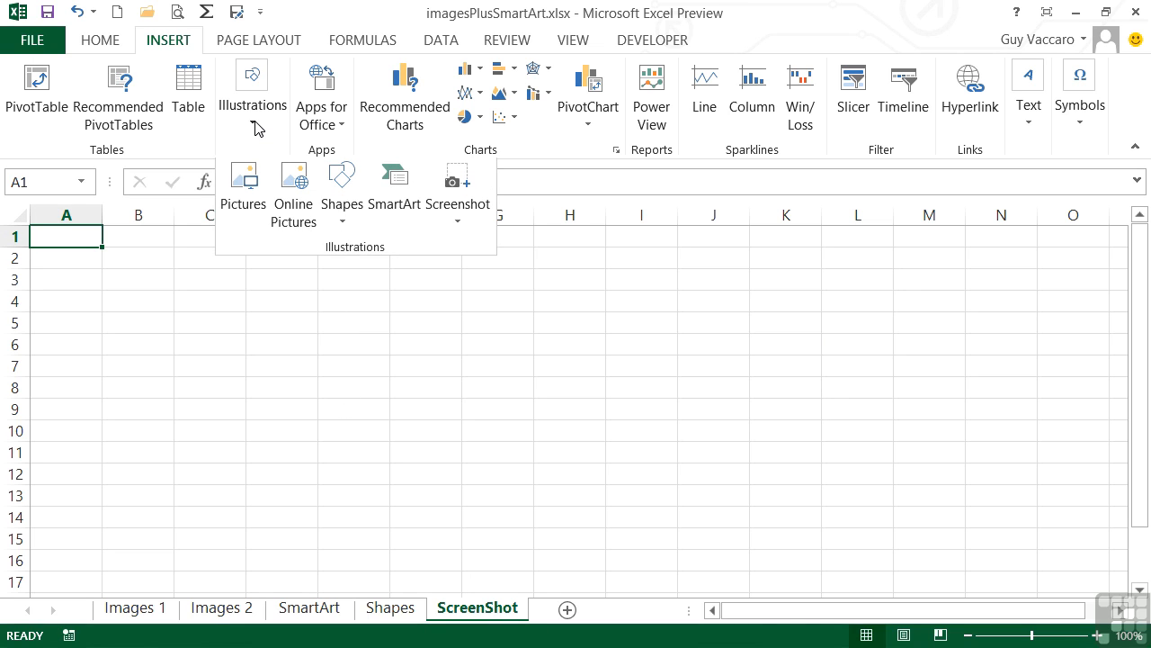
pyautogui.click(457, 236)
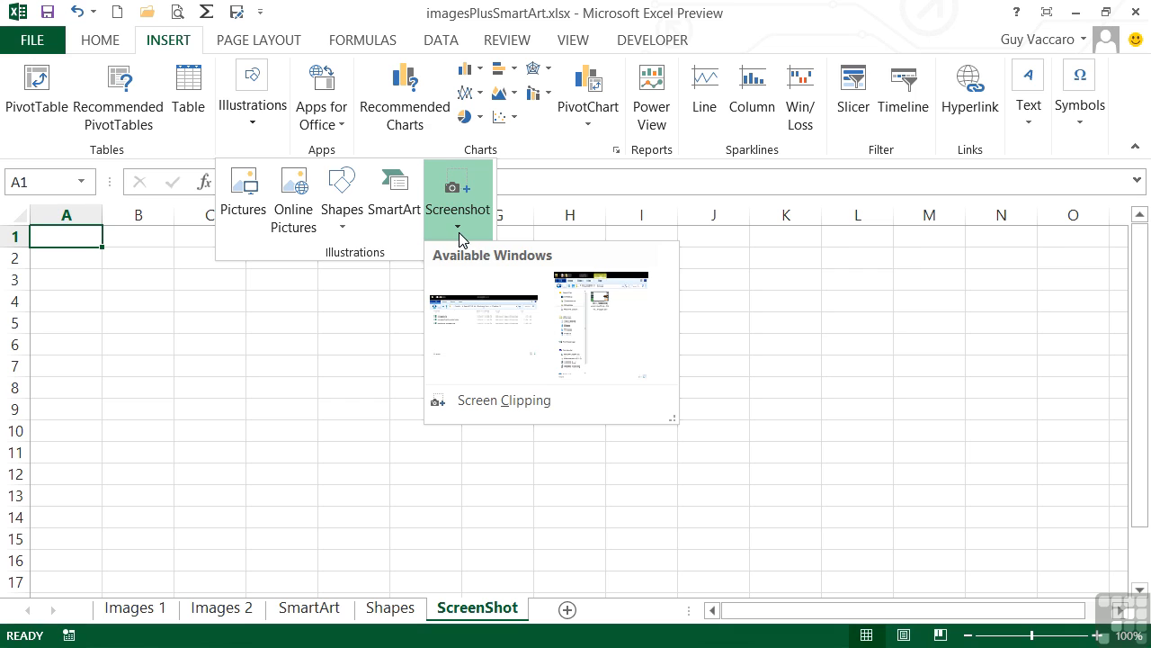
pyautogui.click(467, 339)
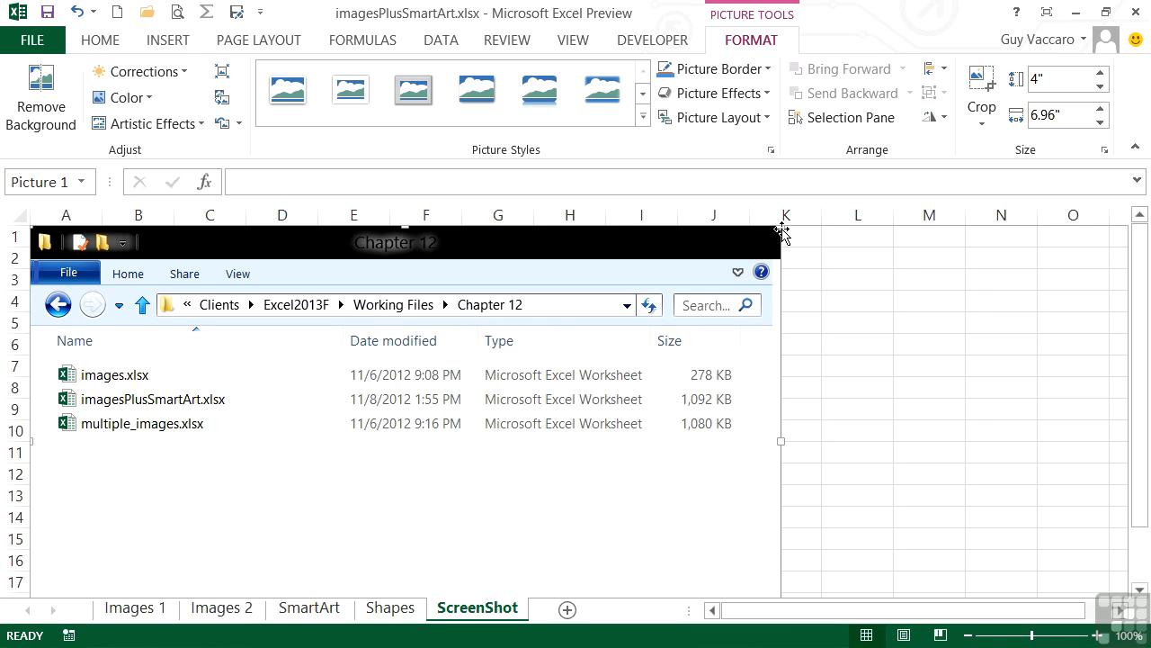
pyautogui.moveTo(780, 232); pyautogui.dragTo(657, 282)
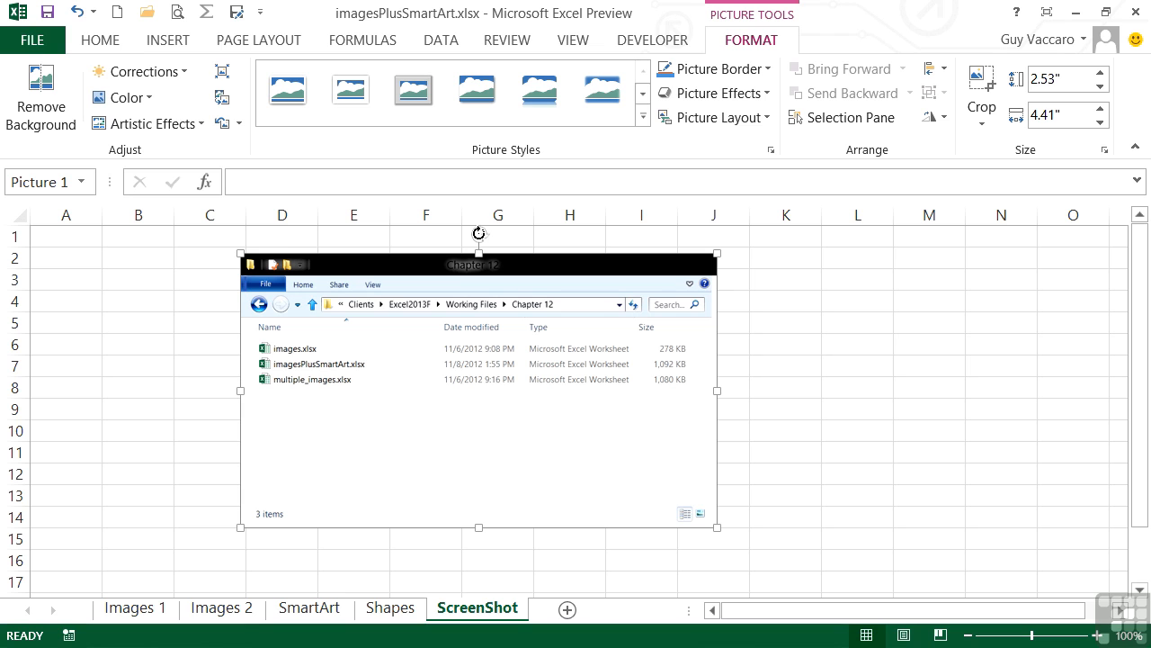
# Tilt the folder window screenshot slightly clockwise and move it right so it spans roughly columns E to L.
pyautogui.moveTo(483, 237); pyautogui.dragTo(507, 263)
pyautogui.moveTo(532, 329); pyautogui.dragTo(660, 358)
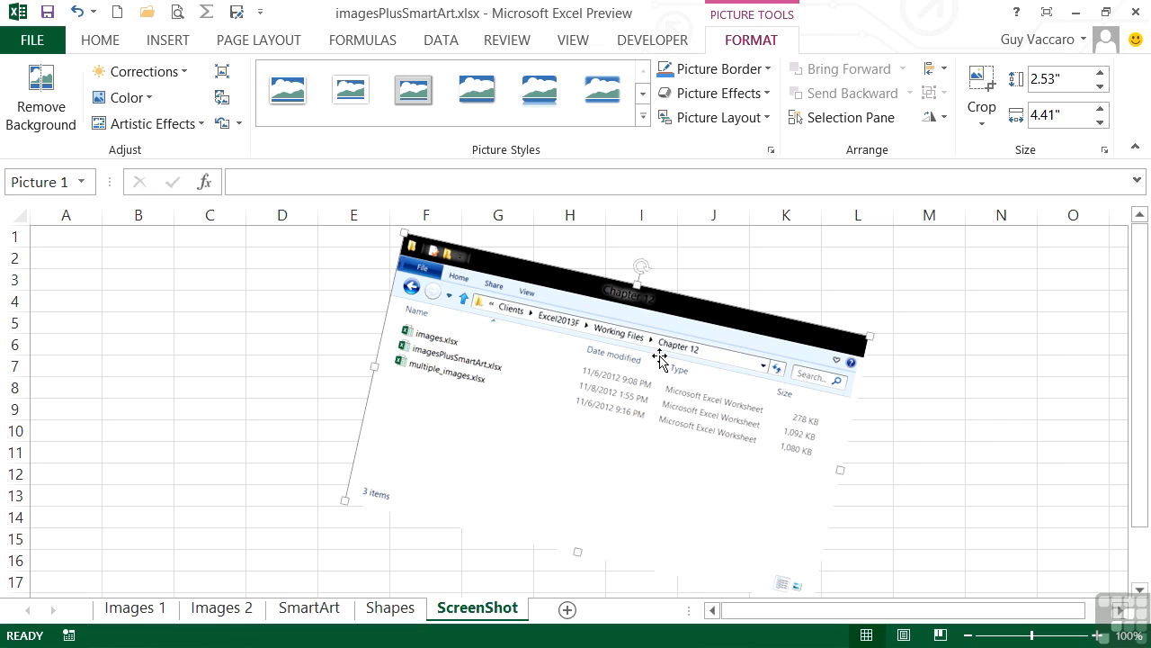
# Insert a screen clipping of the Chapter 12 window's three file names at C7, about 1.09" by 2.13", and move it up and left, clear of the tilted screenshot.
pyautogui.click(216, 366)
pyautogui.click(169, 47)
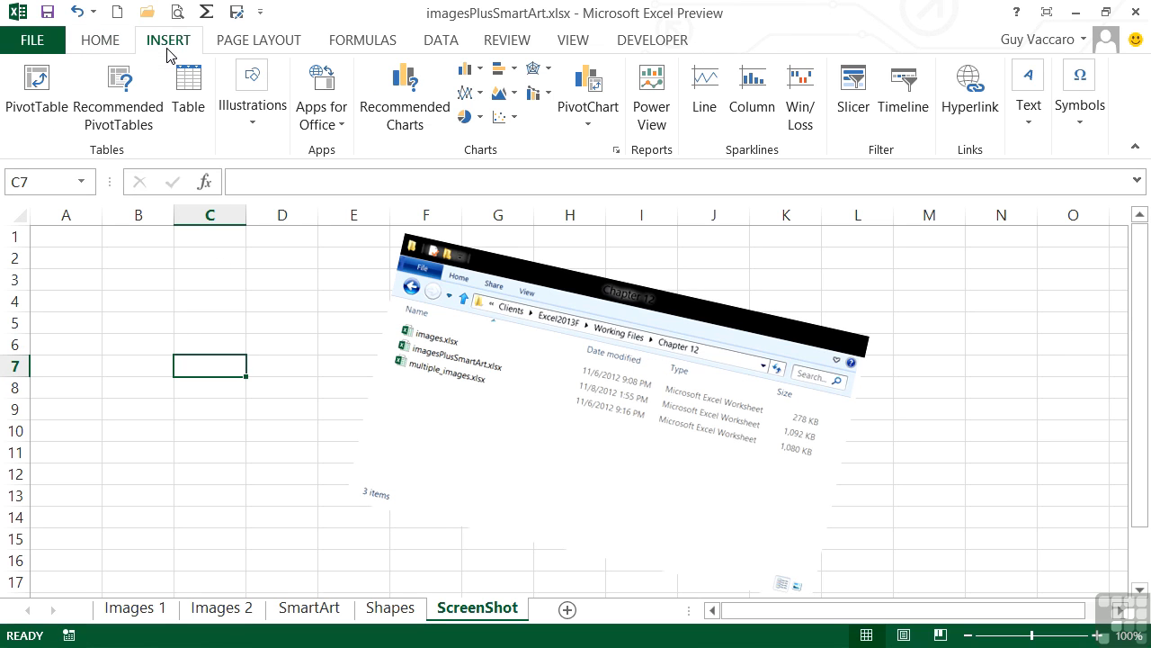
pyautogui.click(265, 129)
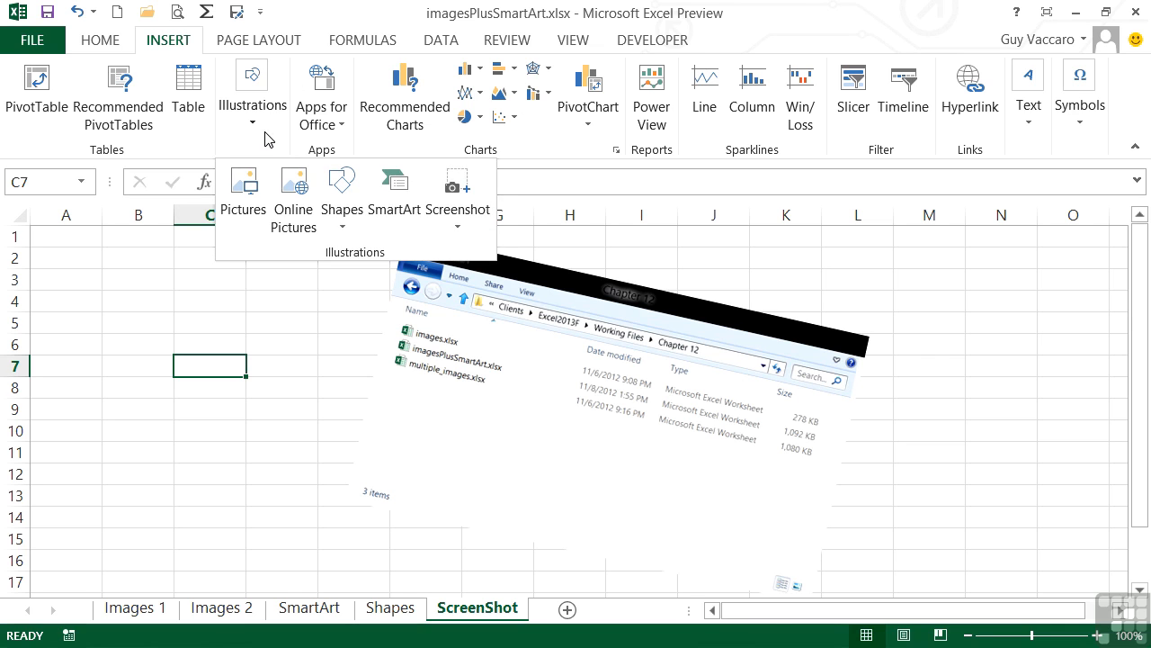
pyautogui.click(460, 228)
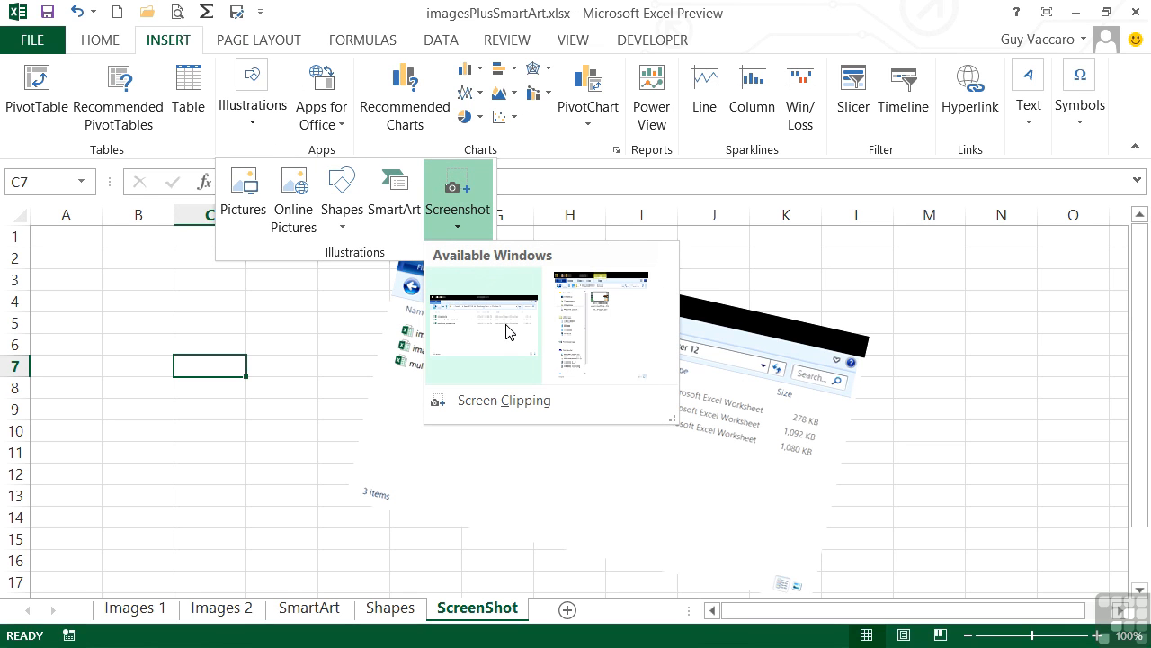
pyautogui.click(495, 401)
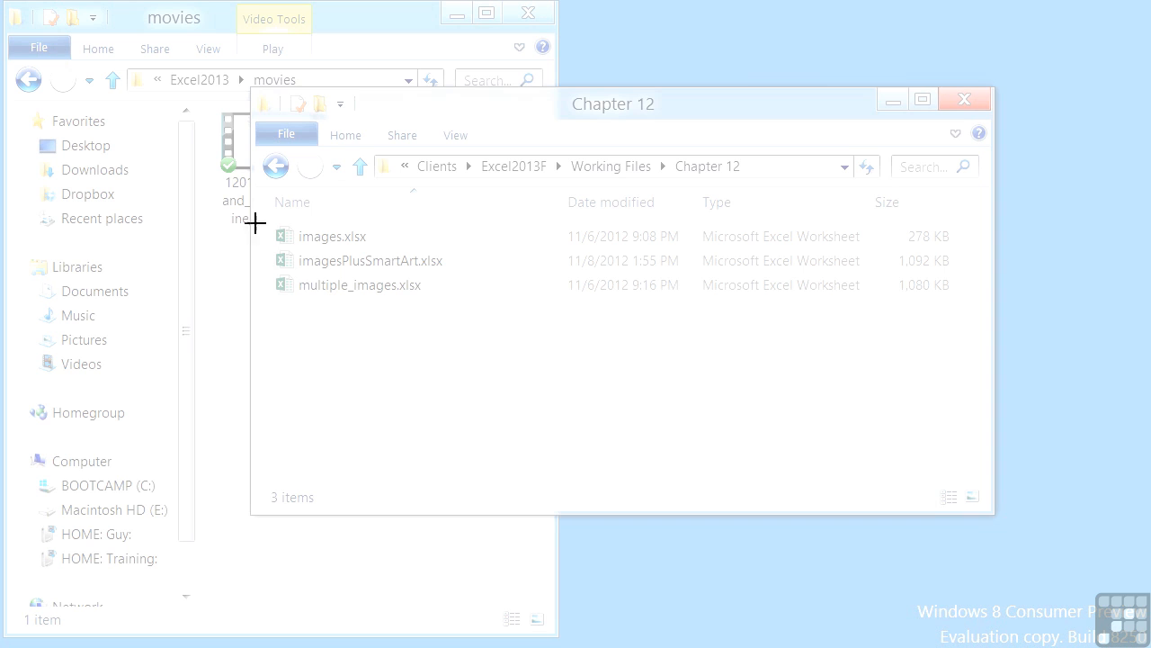
pyautogui.moveTo(255, 208); pyautogui.dragTo(484, 329)
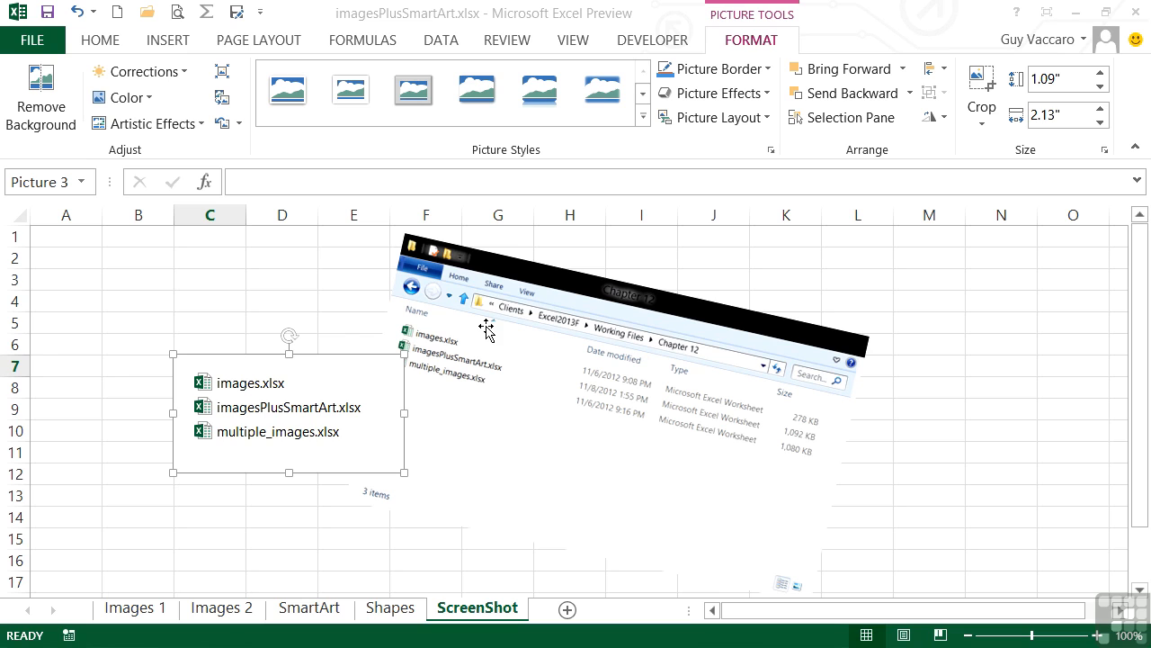
pyautogui.moveTo(336, 367); pyautogui.dragTo(264, 289)
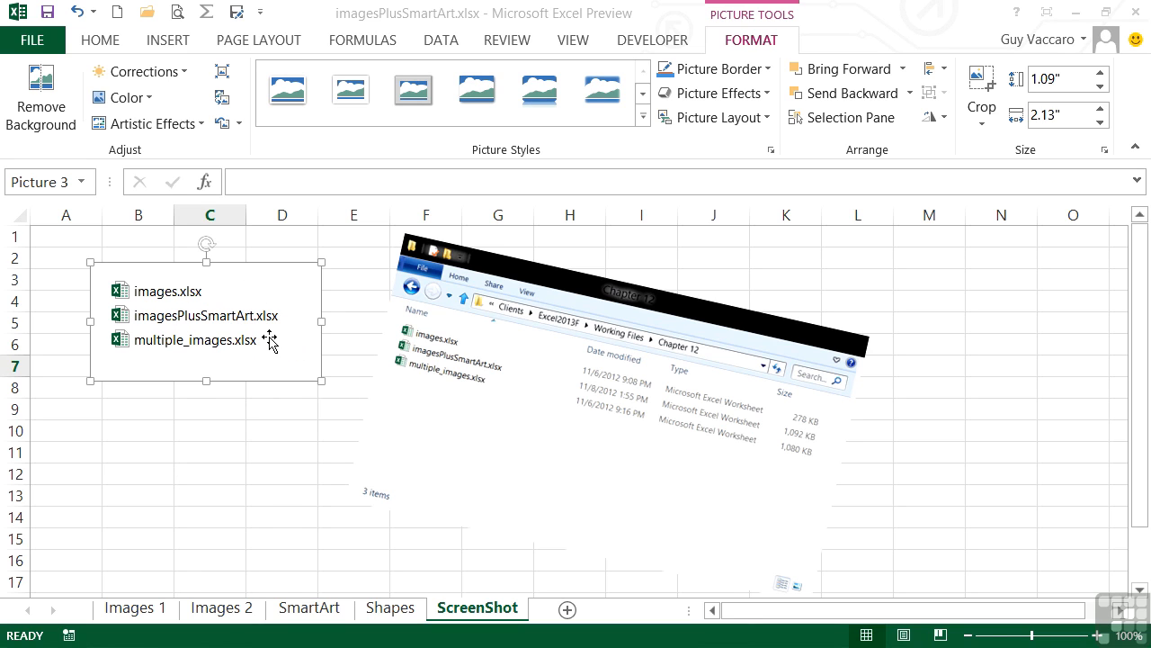